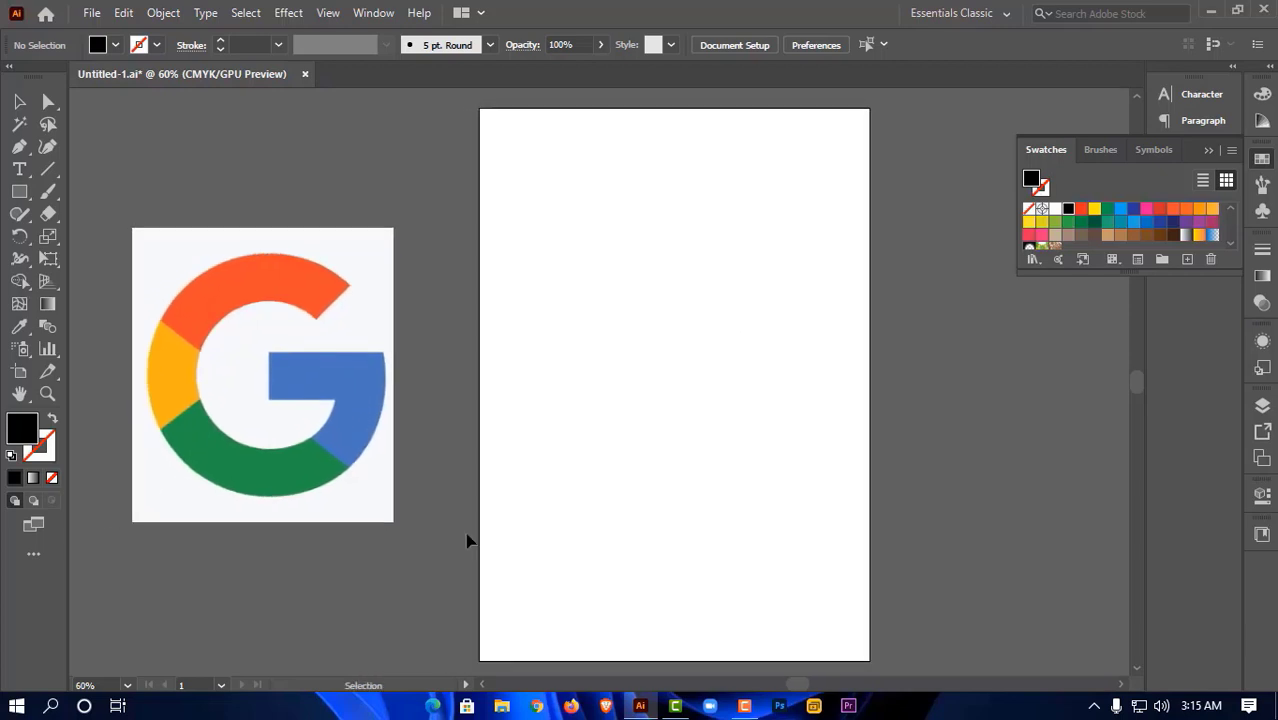
Draw a large circle in the middle of the artboard with no fill and a black outline
click(20, 194)
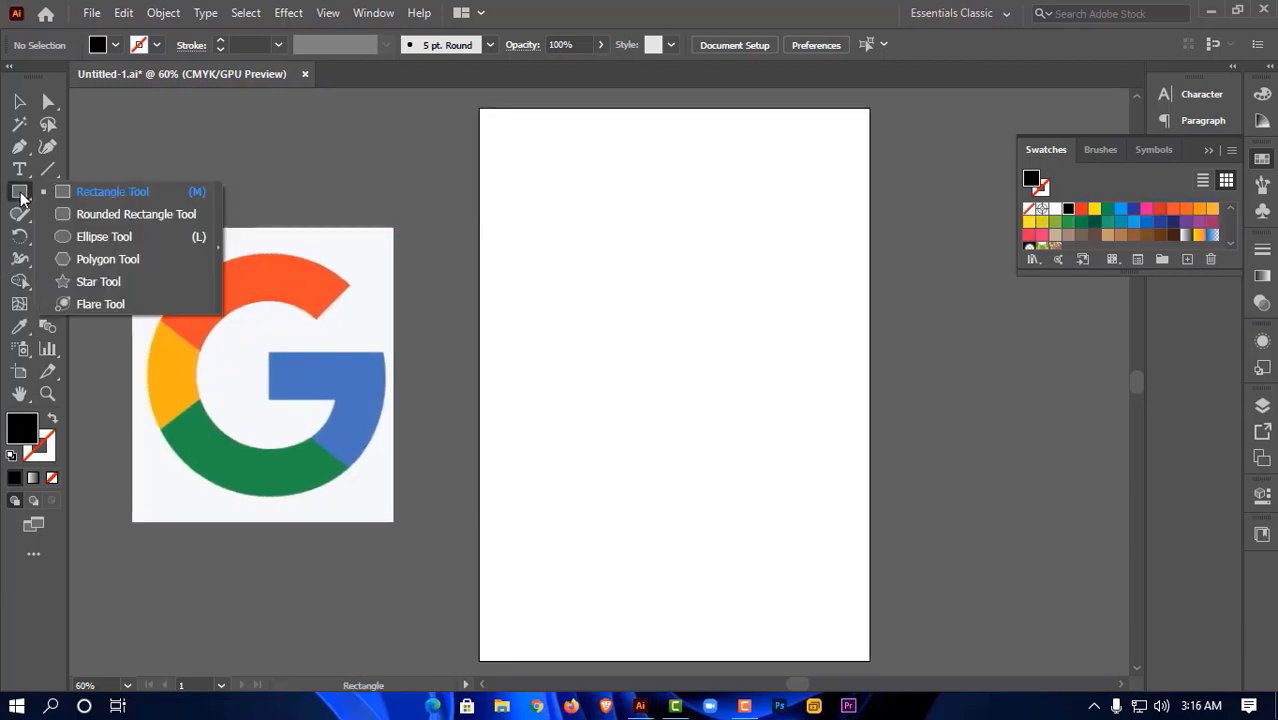
click(74, 240)
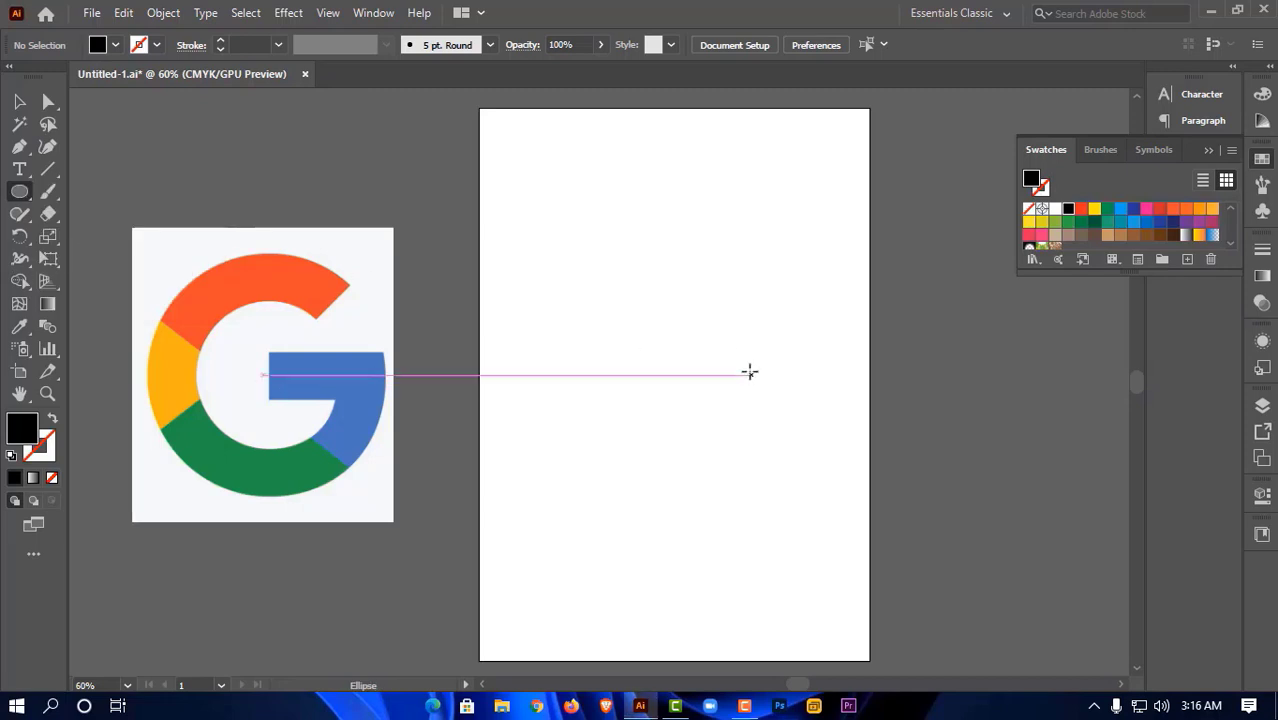
drag(675, 383, 799, 474)
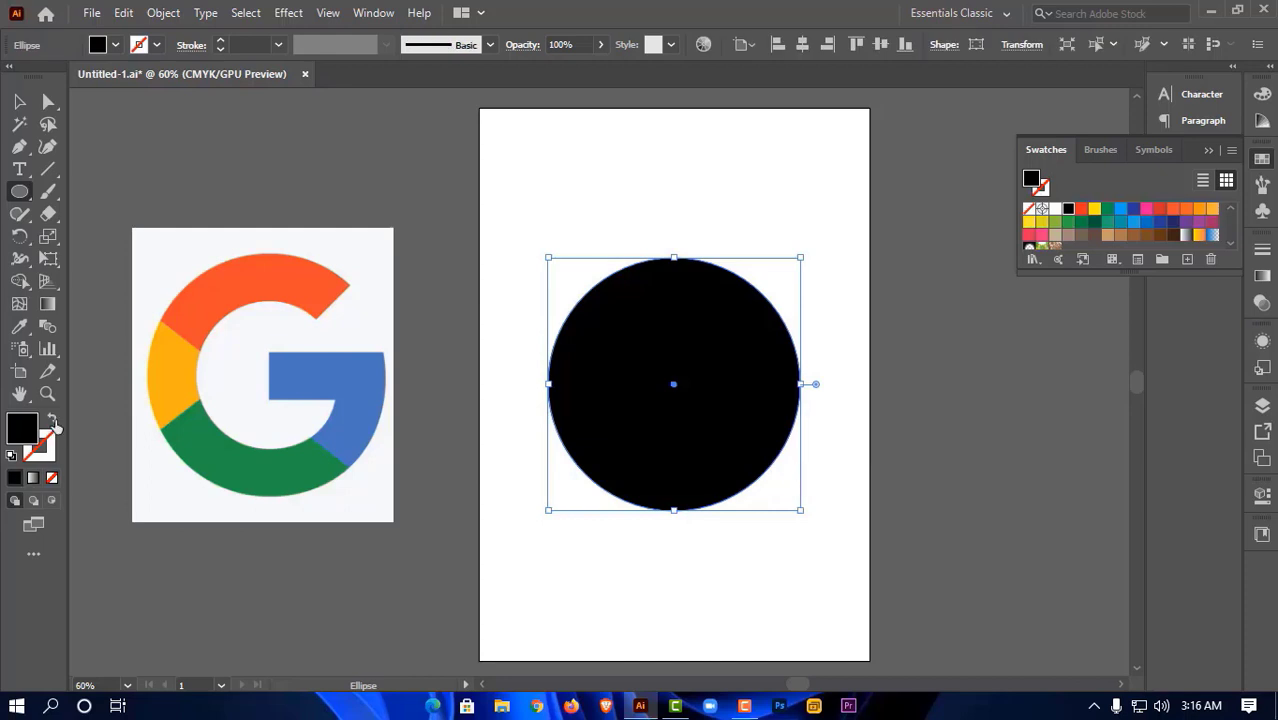
click(53, 420)
click(19, 101)
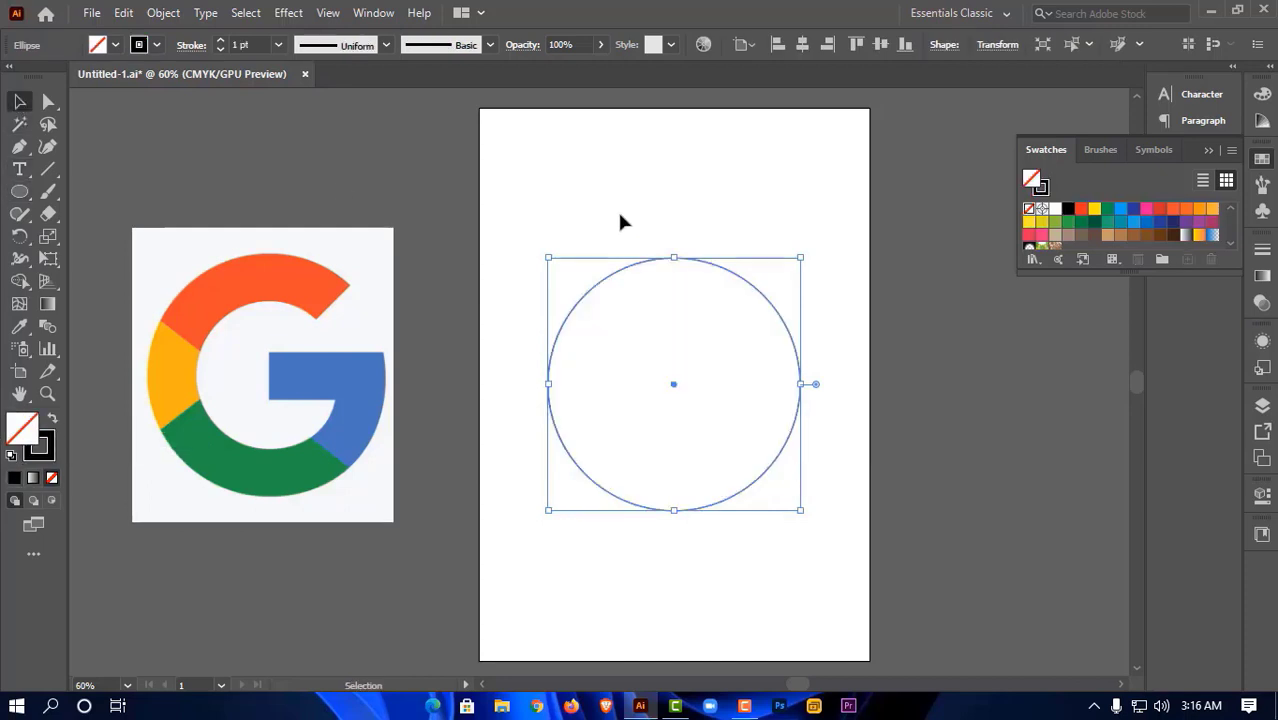
Copy the circle, paste the duplicate in back, and shrink it about its centre to form a concentric inner circle
click(617, 209)
click(631, 266)
click(123, 13)
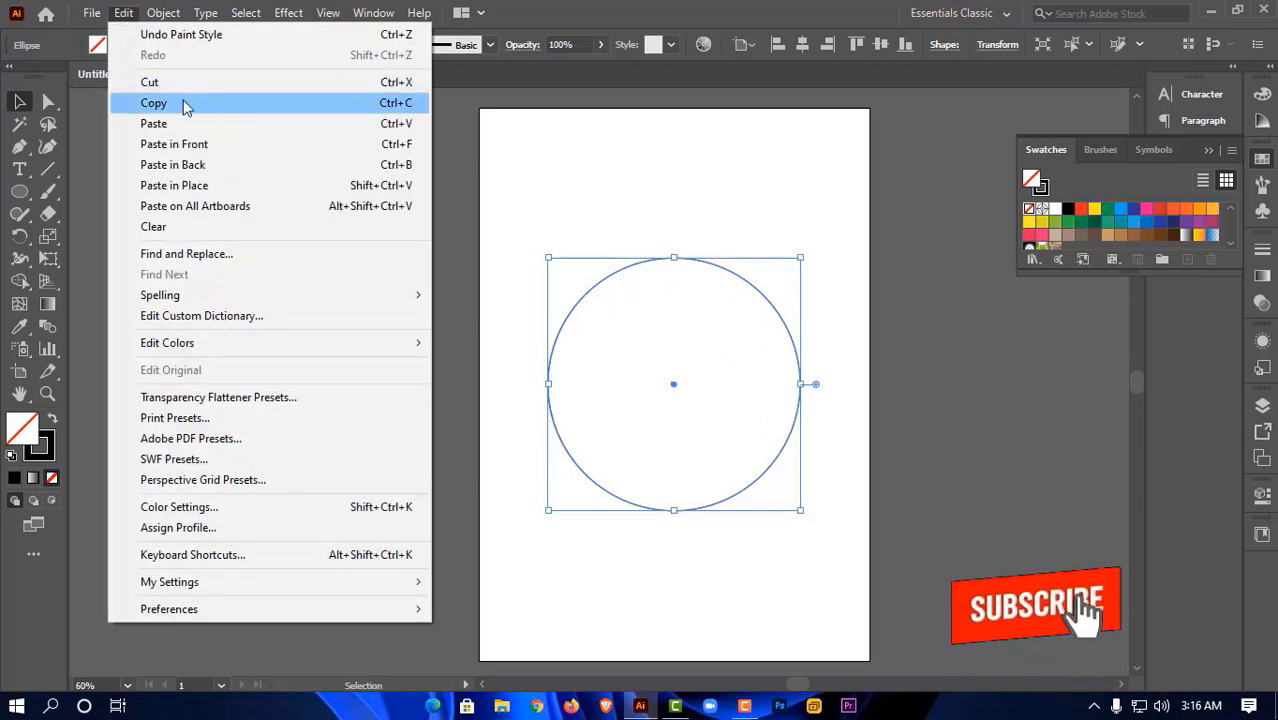
click(367, 105)
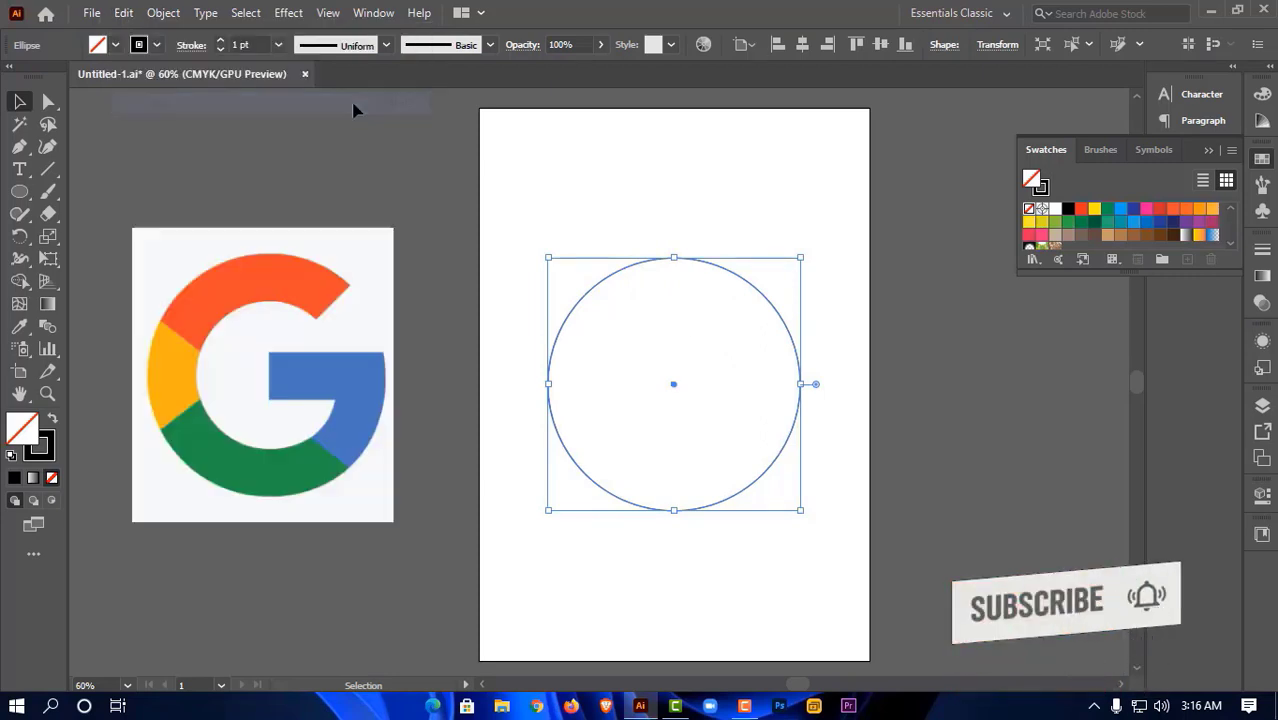
click(124, 14)
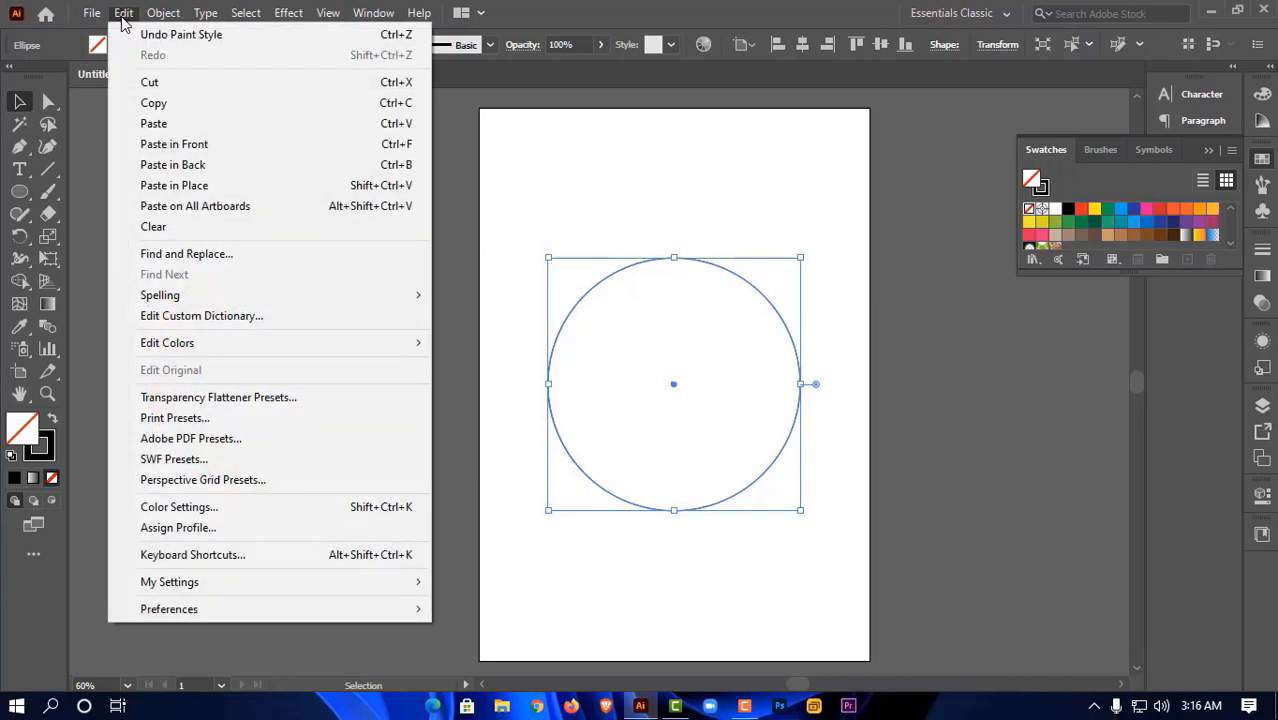
click(385, 168)
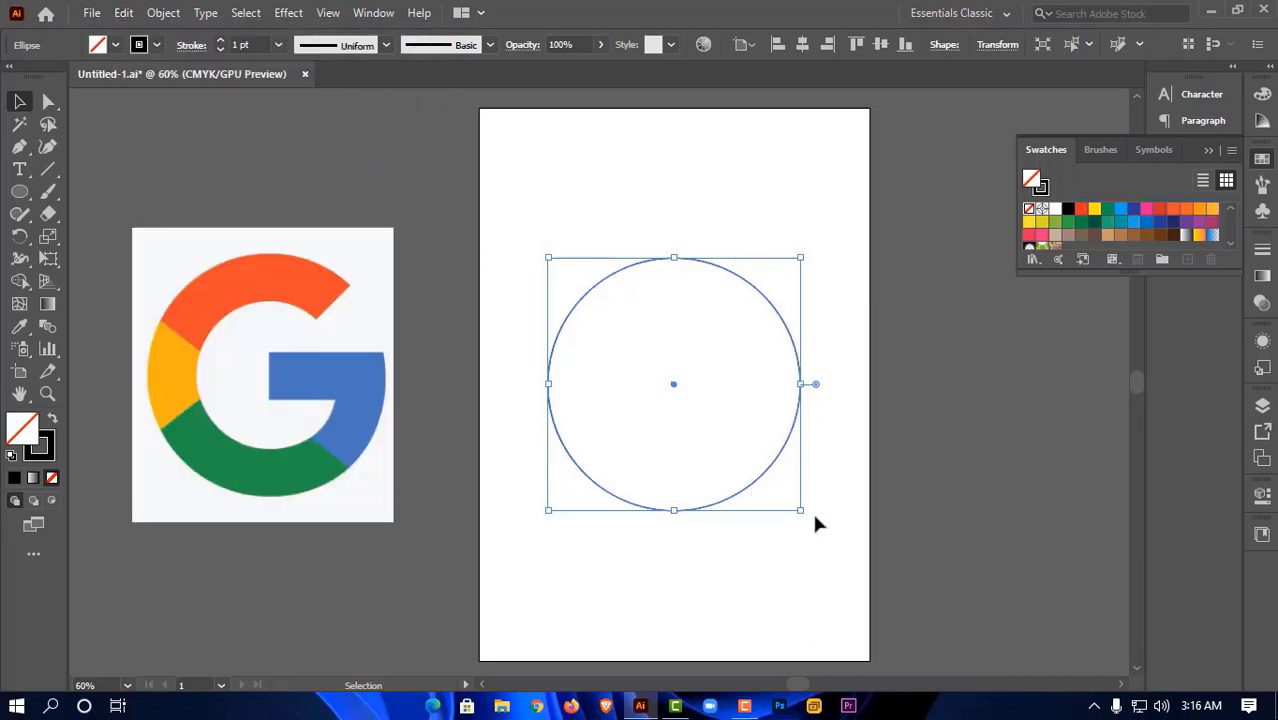
drag(803, 512, 768, 467)
click(840, 284)
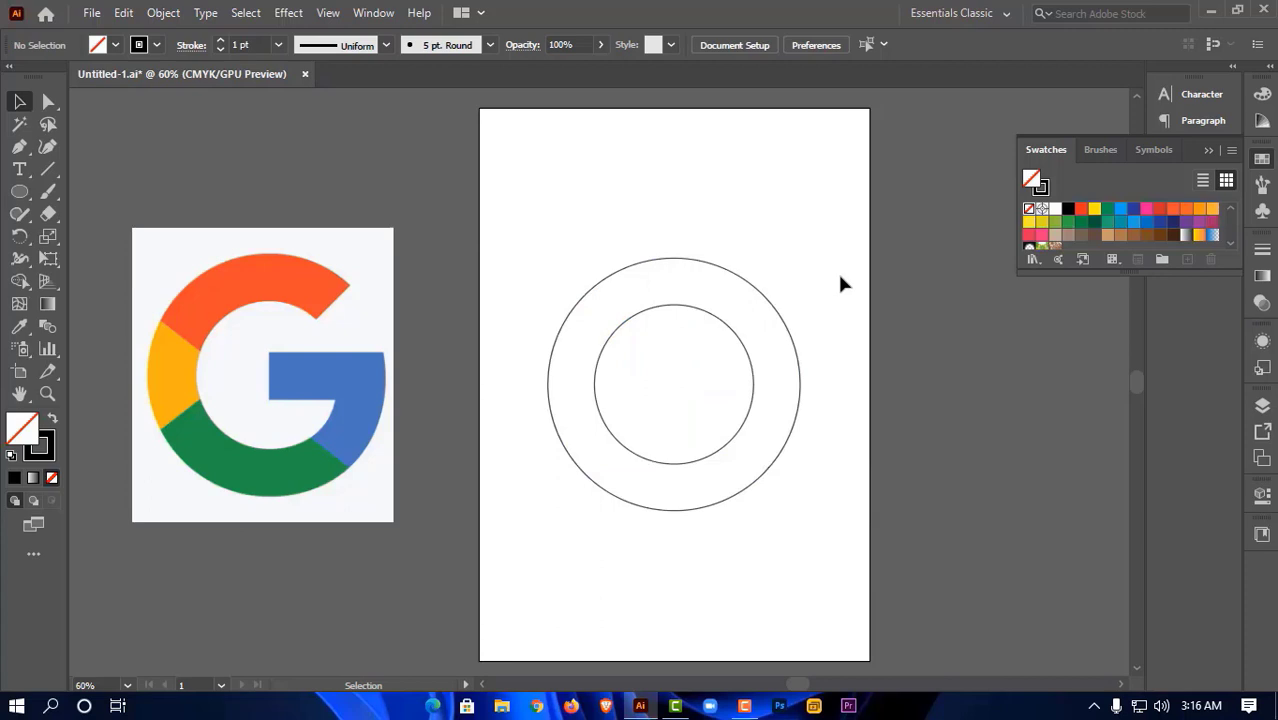
Draw a straight vertical line through the circles' centre, extending beyond the outer circle at both ends
drag(840, 284, 645, 440)
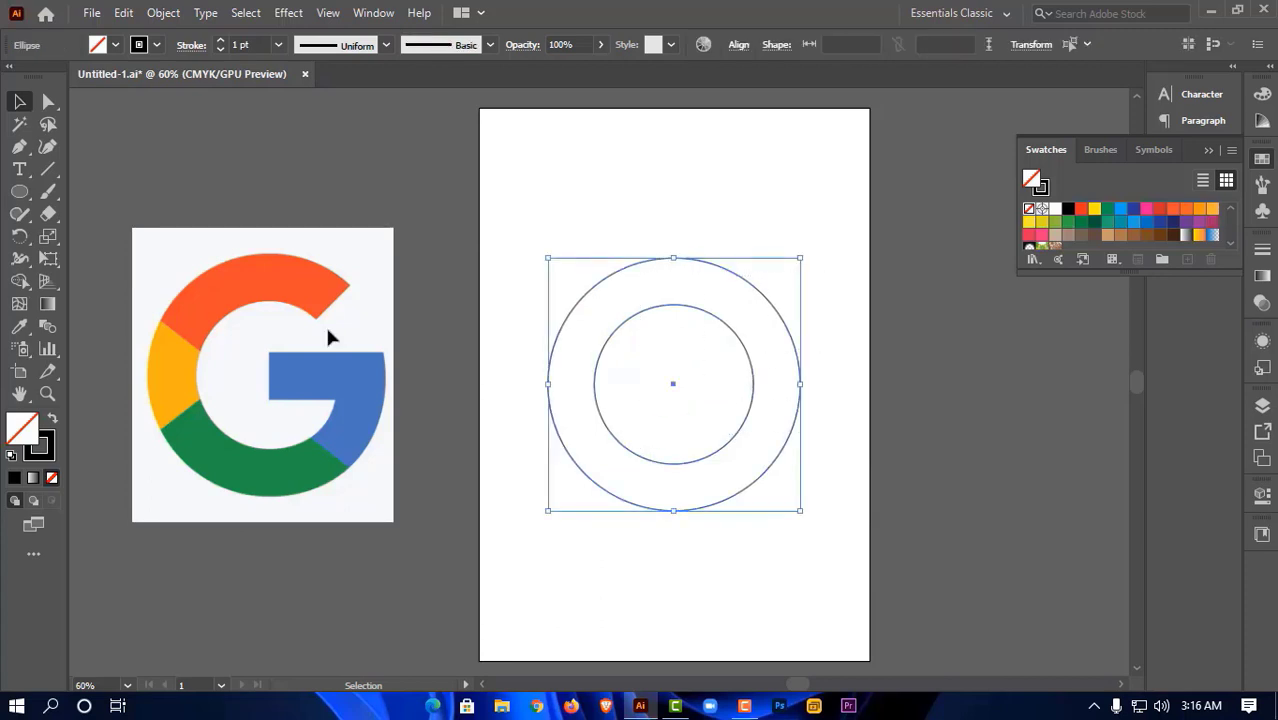
click(48, 169)
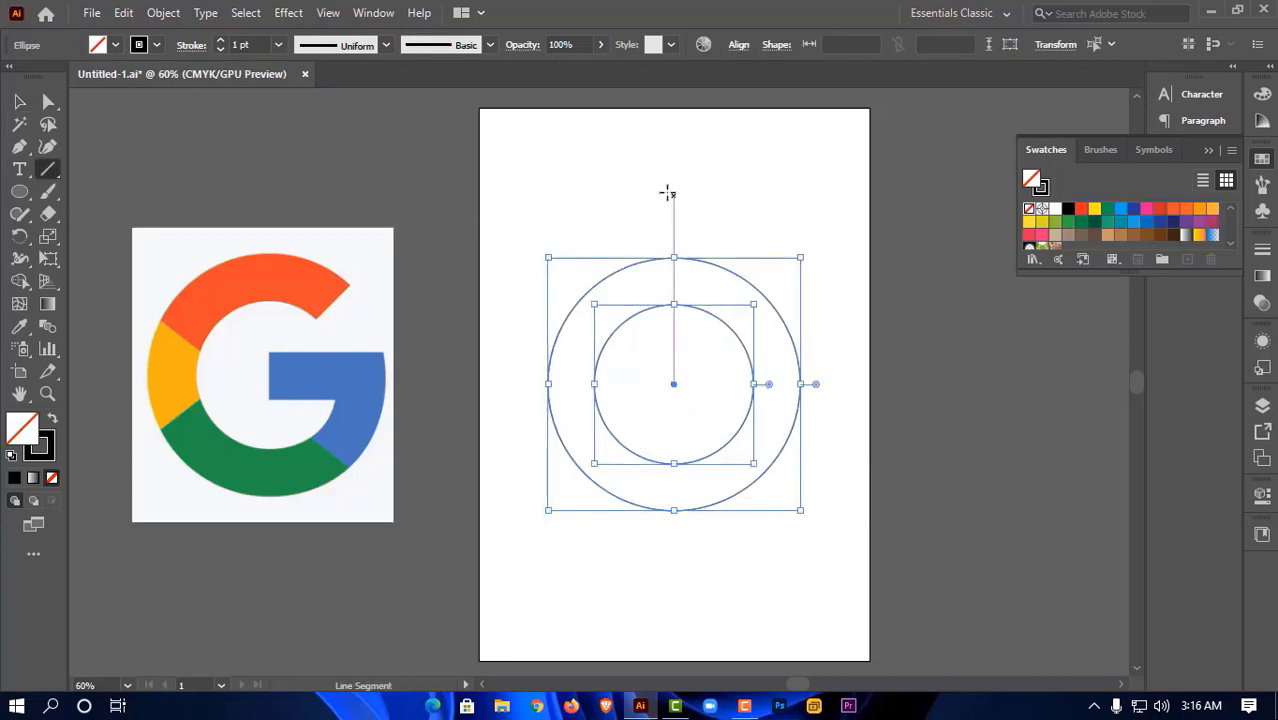
drag(667, 193, 675, 604)
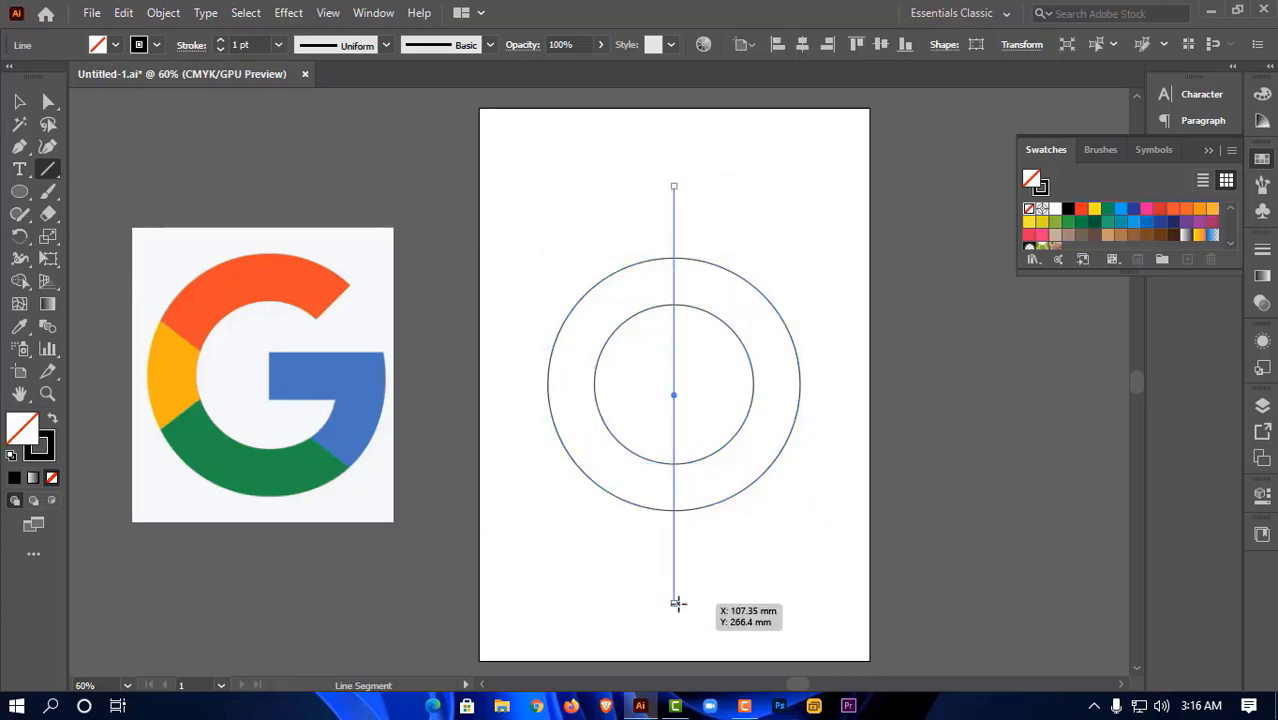
key(v)
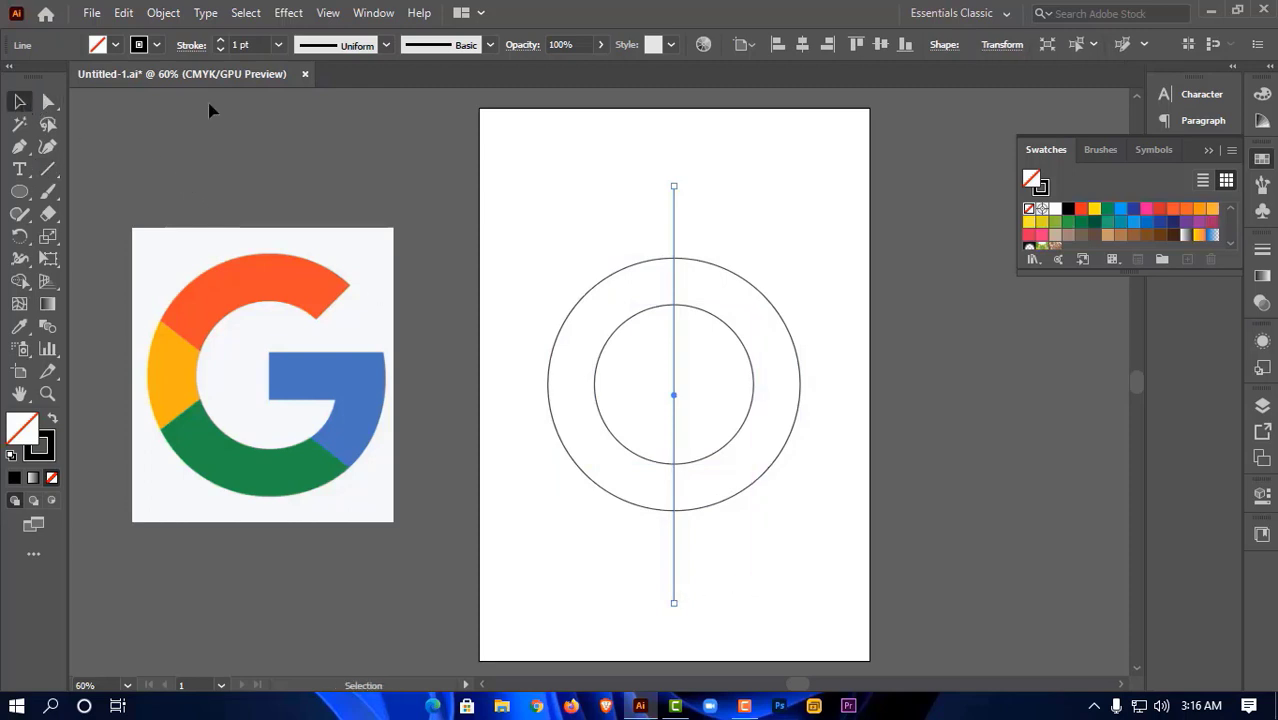
Align both circles and the vertical line on their vertical centres
click(727, 214)
drag(791, 217, 541, 533)
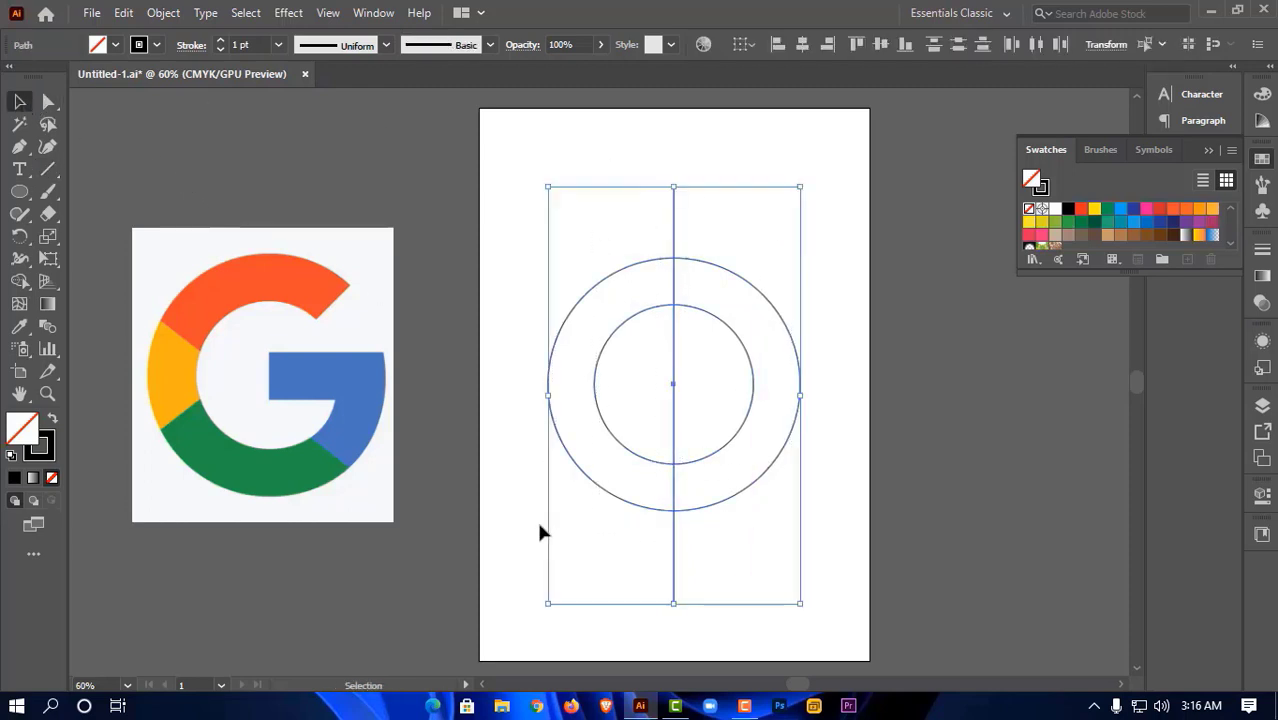
click(880, 45)
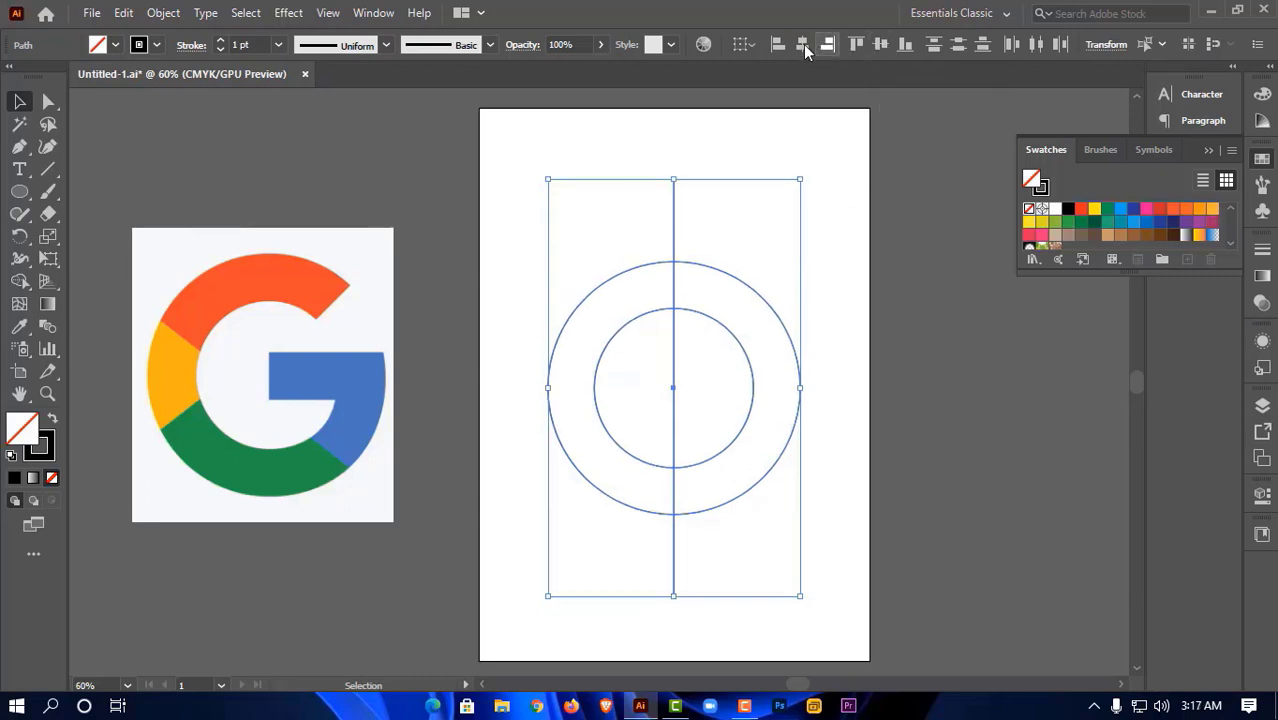
click(842, 316)
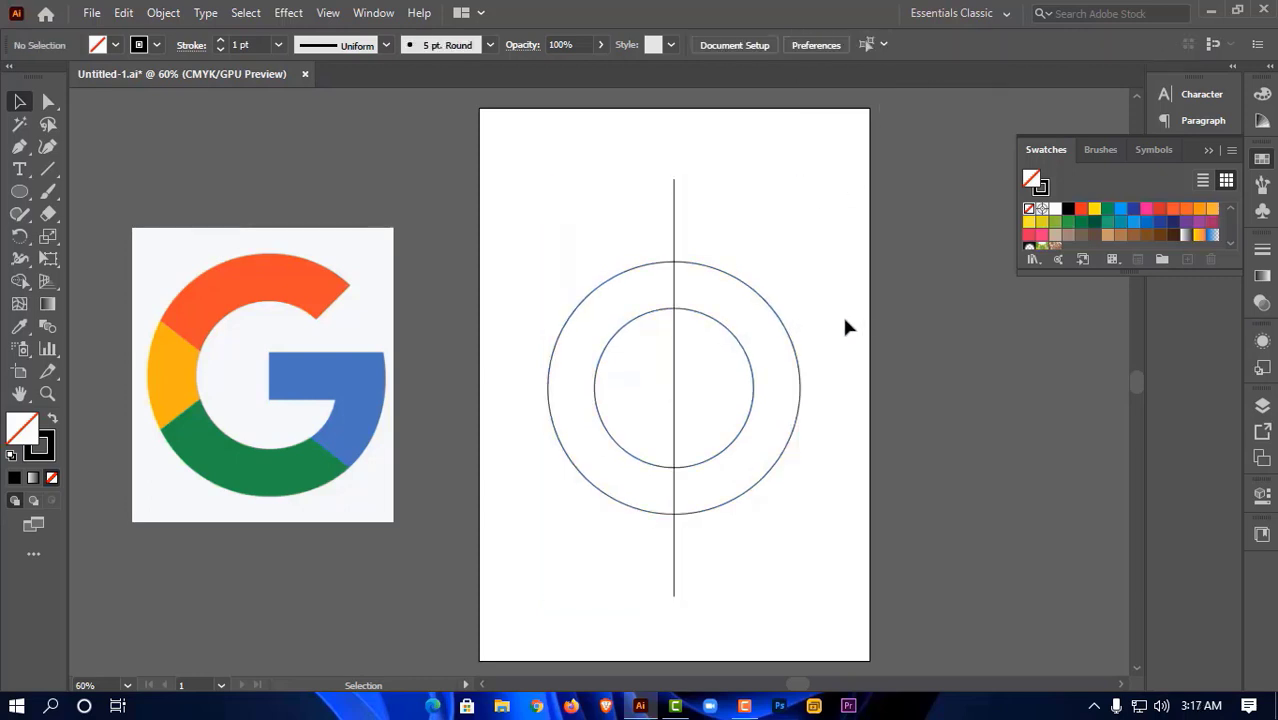
Draw a tall rectangle as wide as the ring, starting at the inner circle's right edge and extending below the outer circle
click(19, 191)
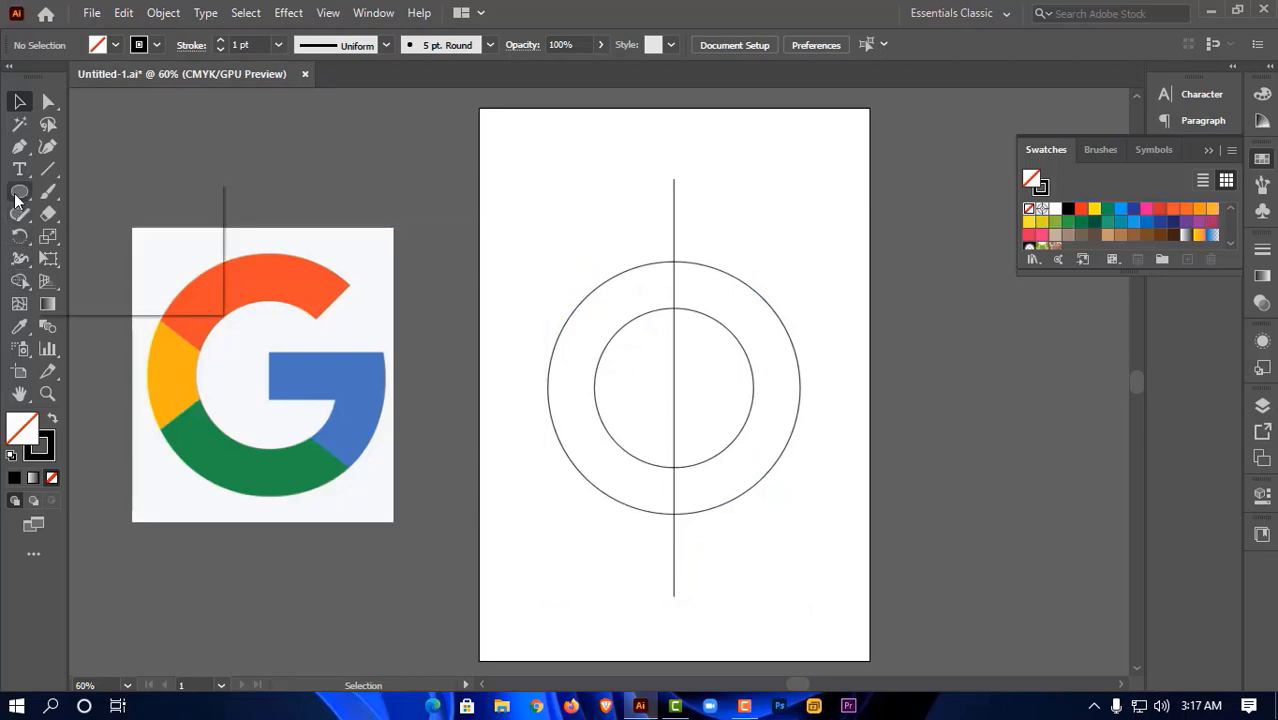
click(115, 195)
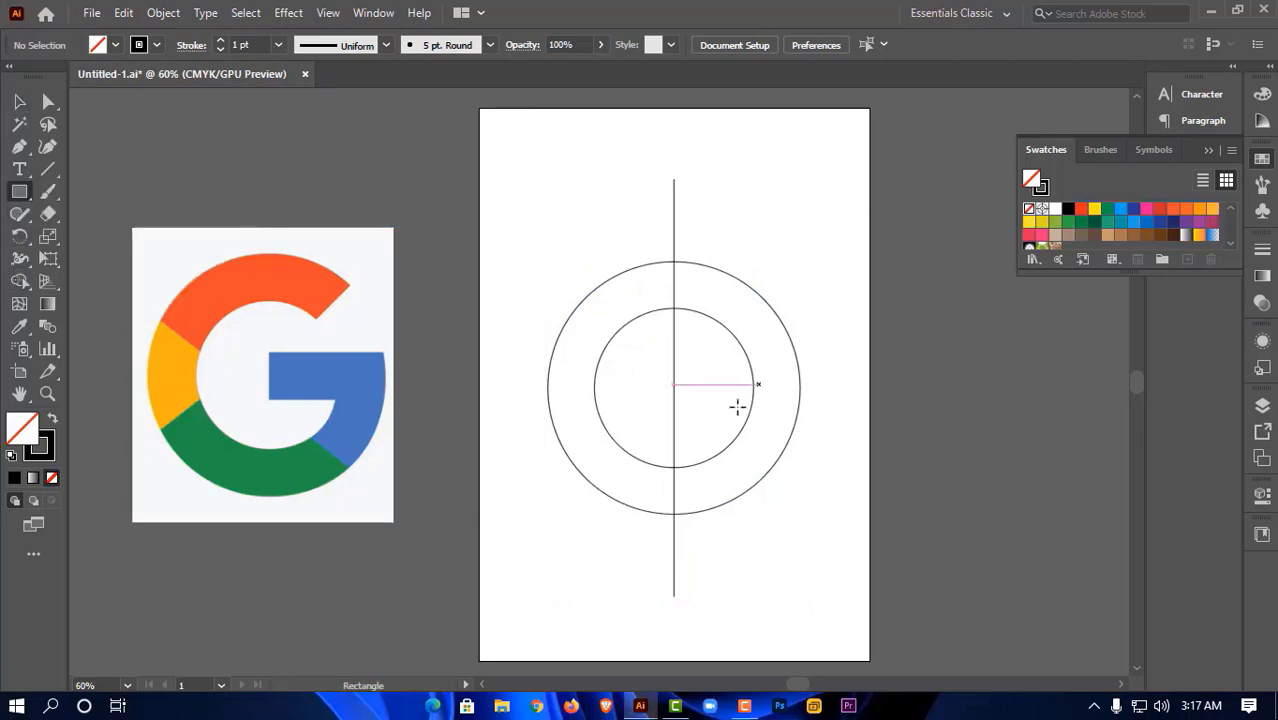
drag(753, 388, 801, 583)
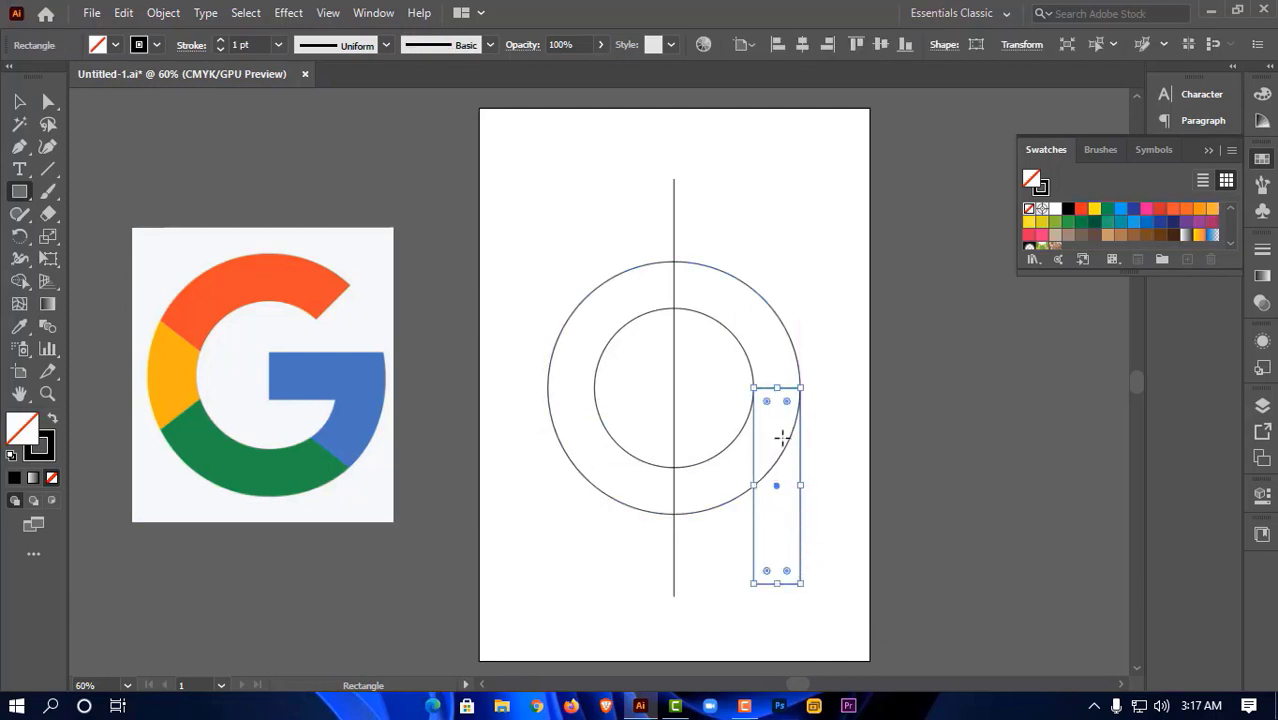
Rotate the rectangle to horizontal and place its left edge on the vertical line, vertically centred with the circles
click(20, 102)
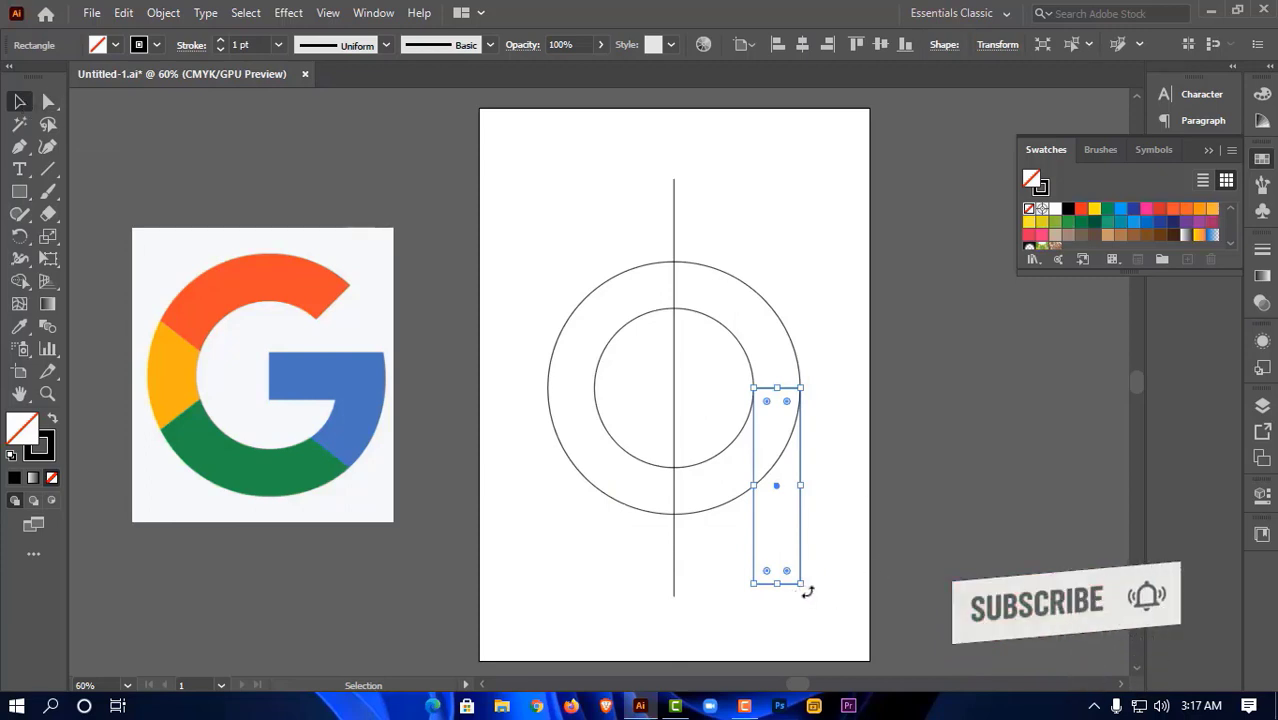
drag(807, 591, 920, 456)
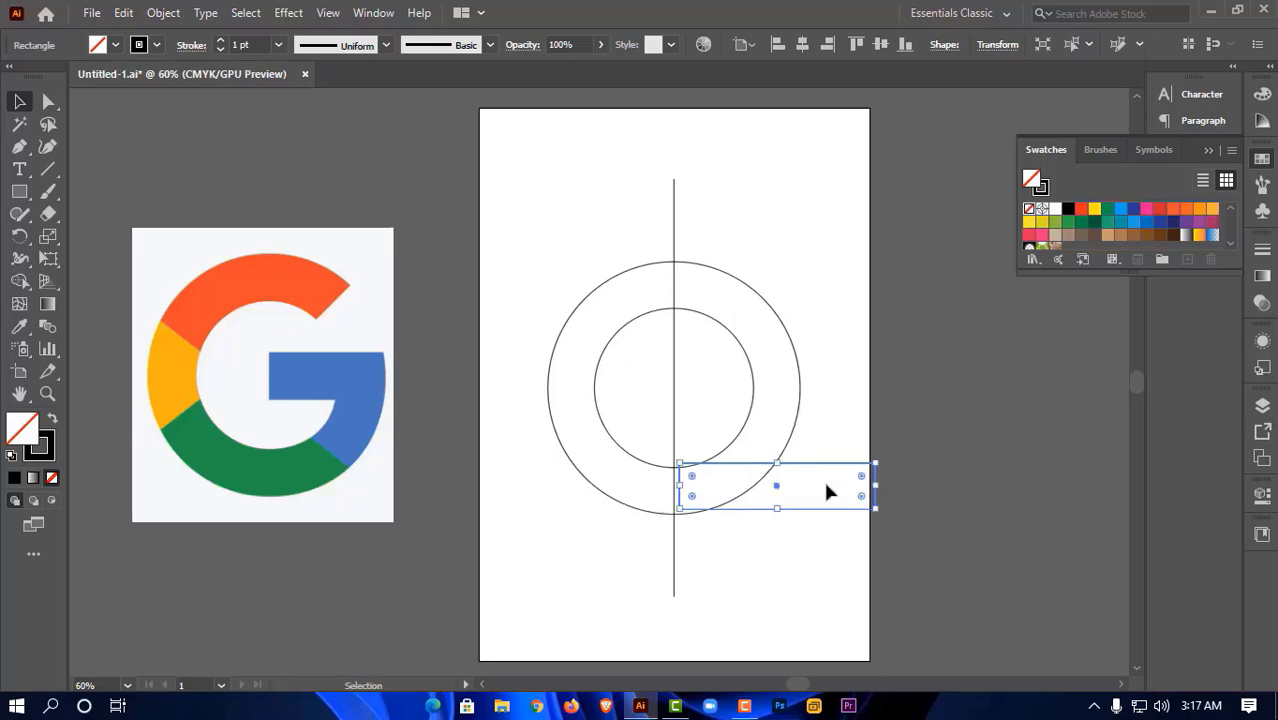
drag(775, 488, 590, 262)
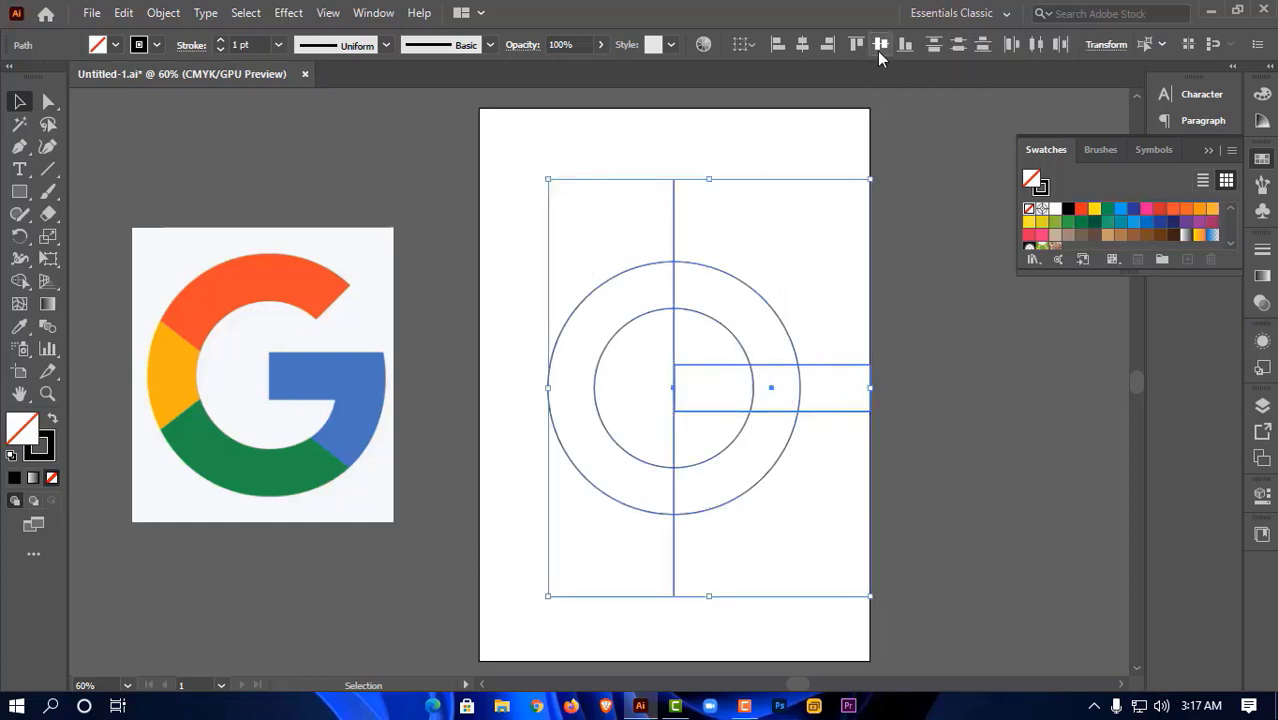
click(931, 377)
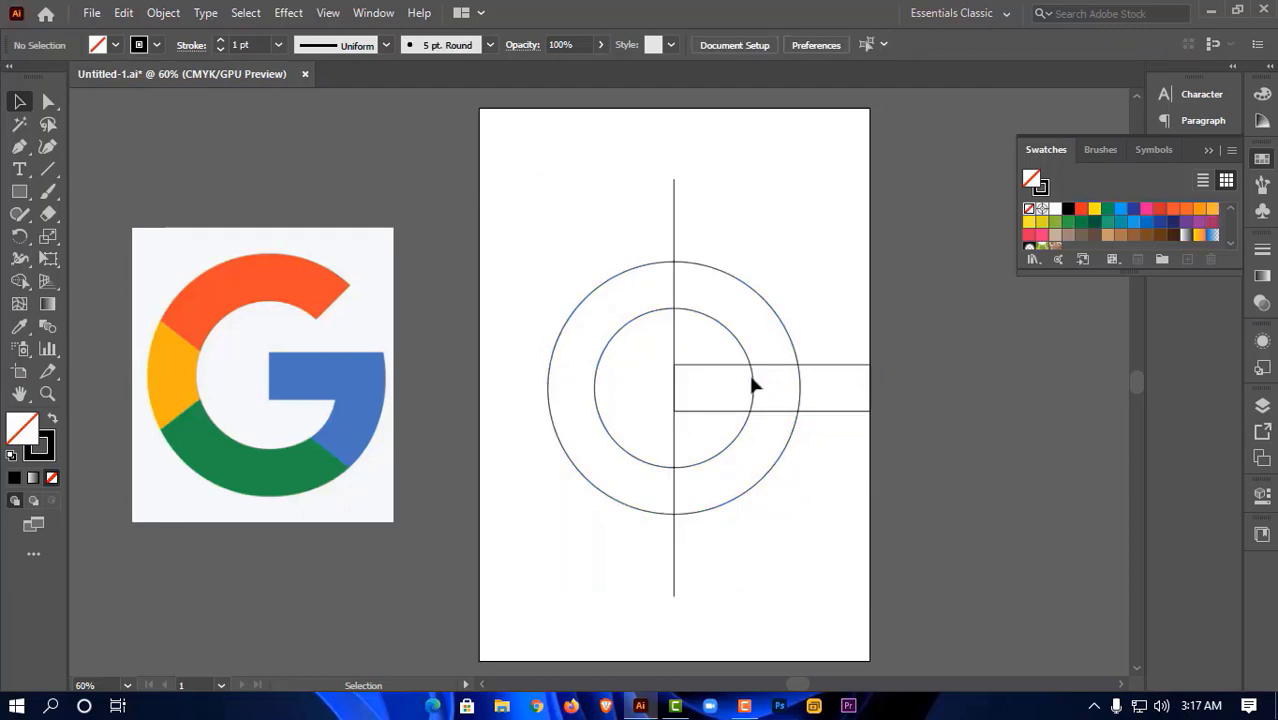
Create a reflected copy of the vertical line at a 45° axis angle to get a horizontal line through the centre
click(675, 212)
right_click(673, 357)
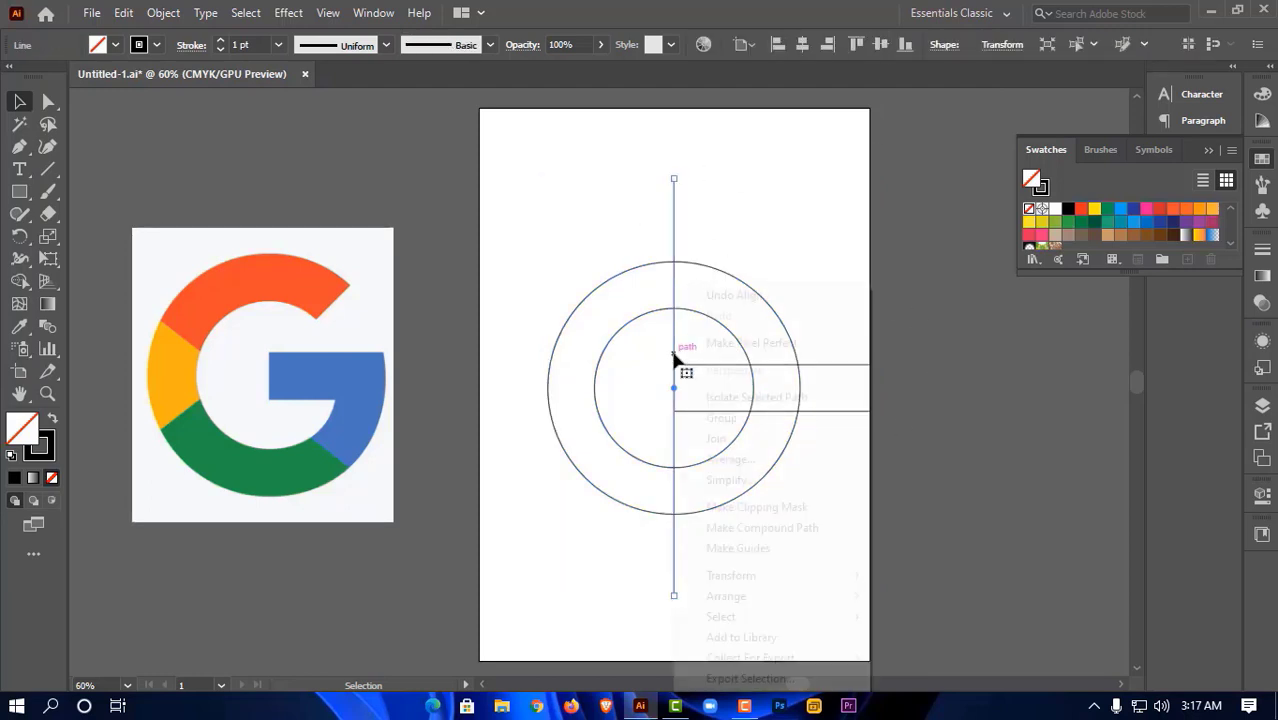
mouse_move(765, 580)
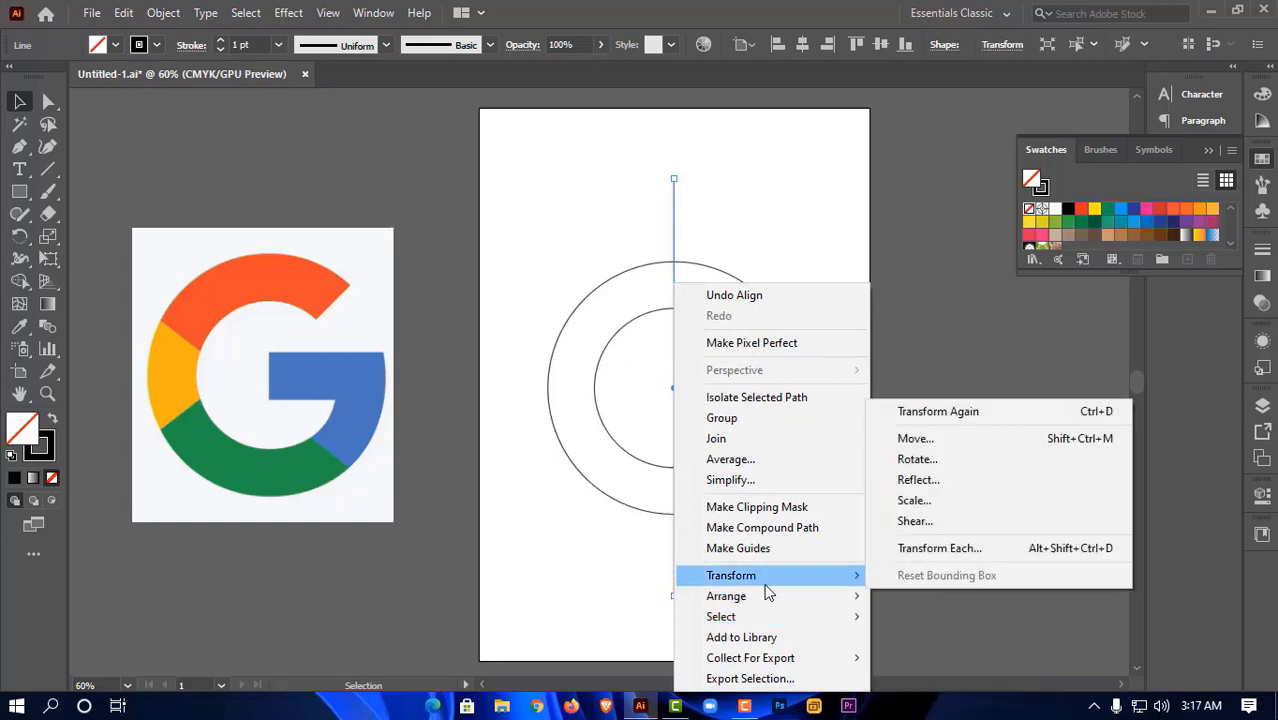
click(916, 480)
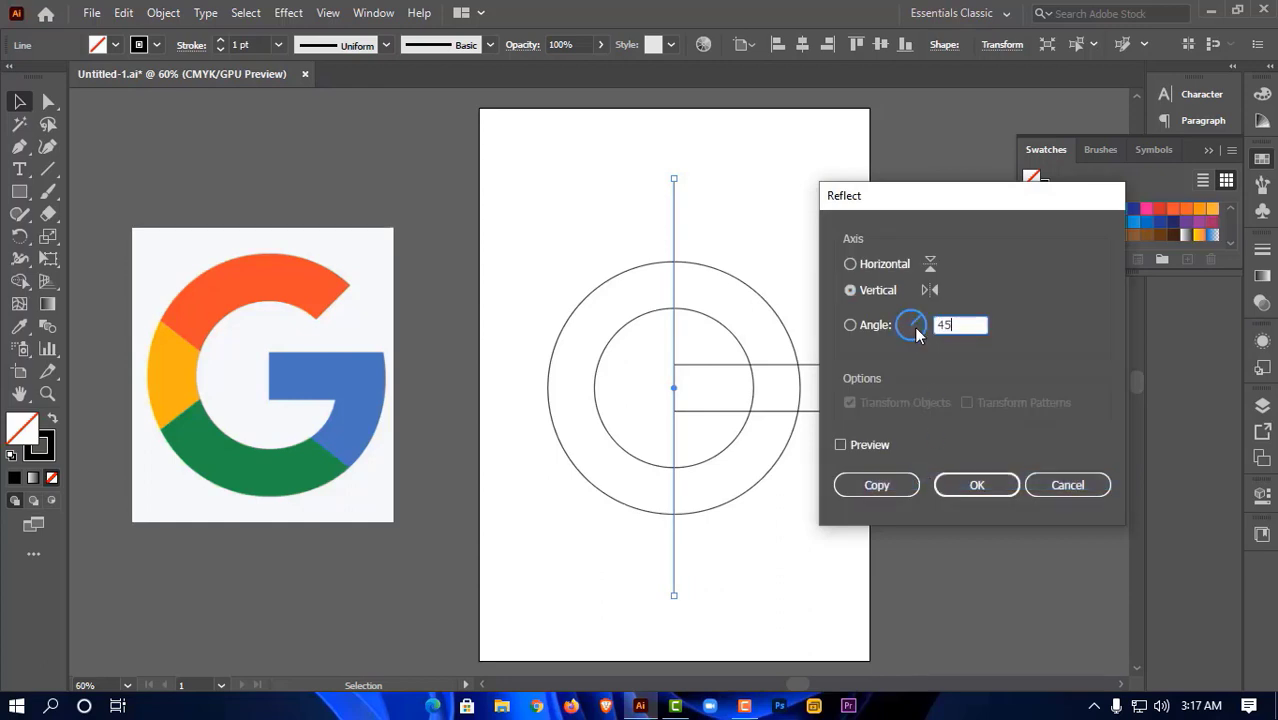
text(45)
click(865, 444)
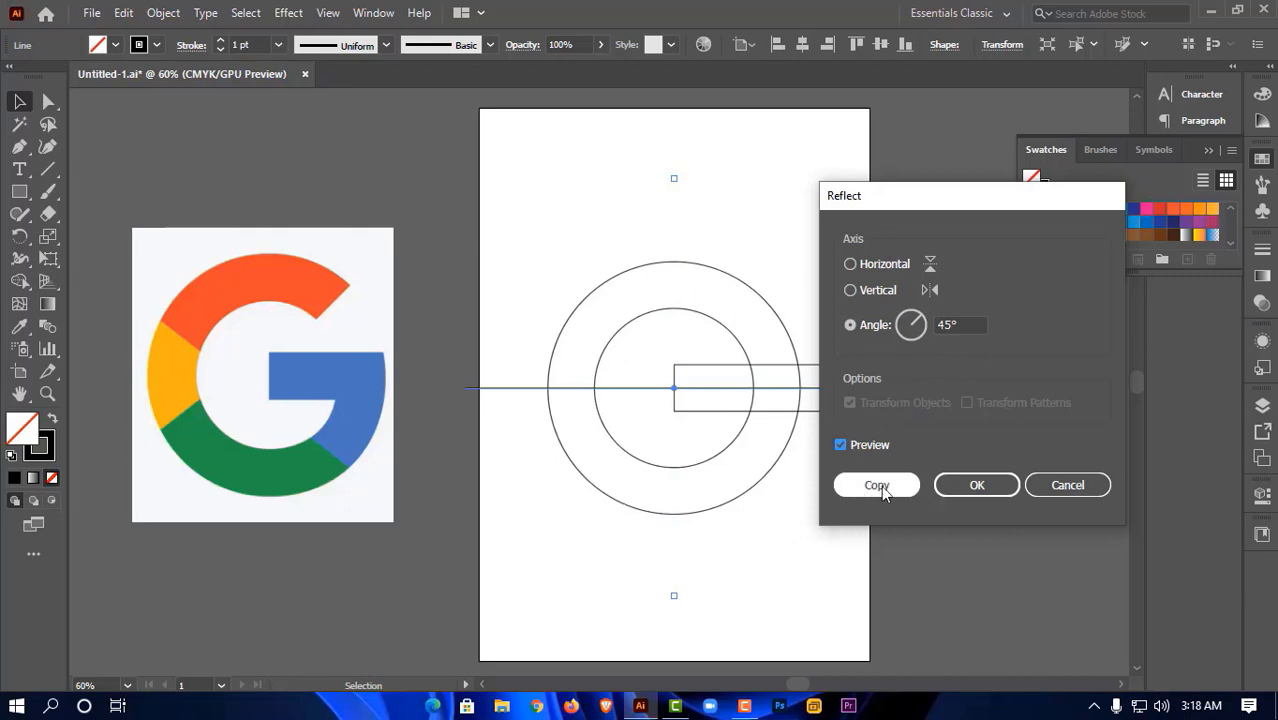
click(879, 487)
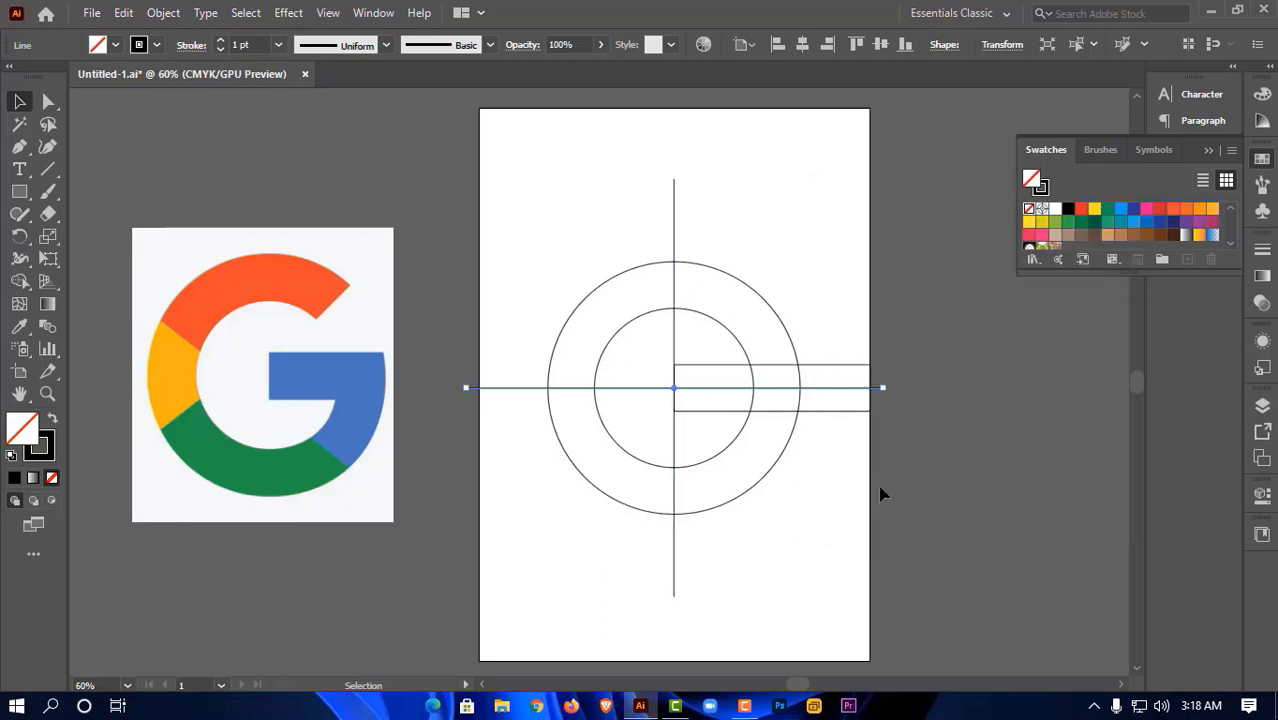
click(533, 212)
Rotate the vertical and horizontal lines together by 45° so they form an X over the circles
drag(454, 354, 507, 446)
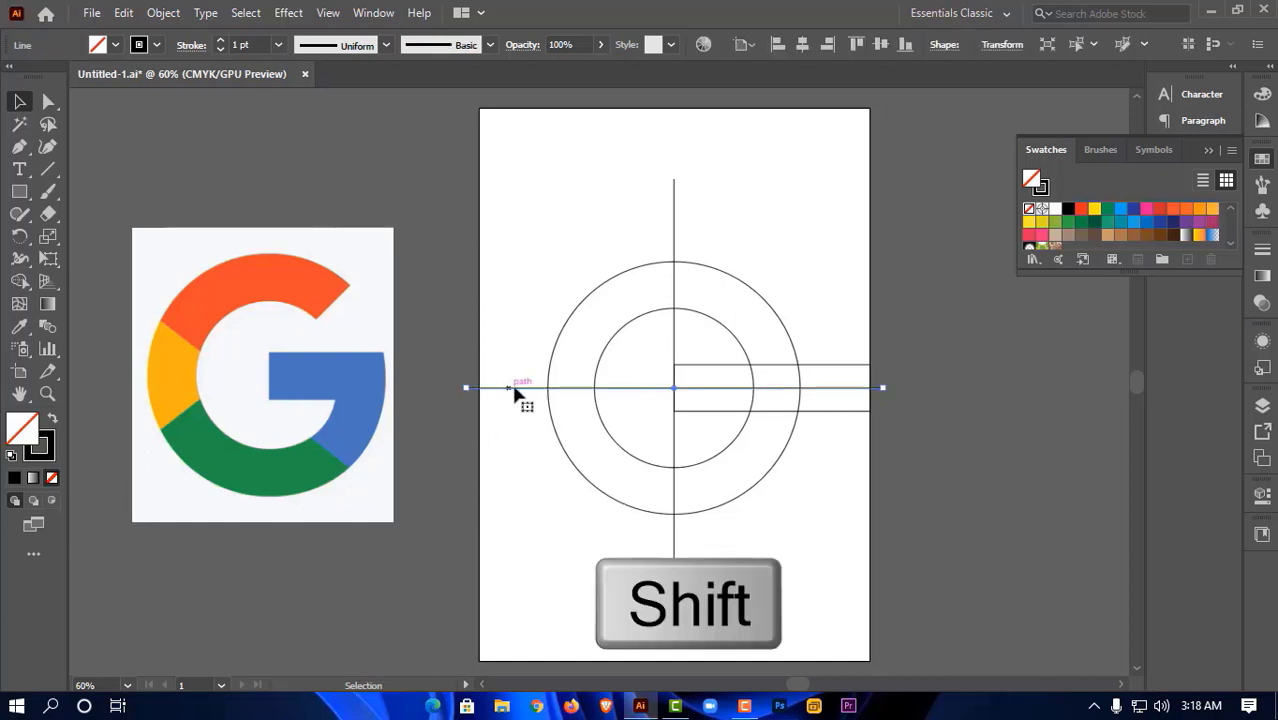
shift+click(674, 204)
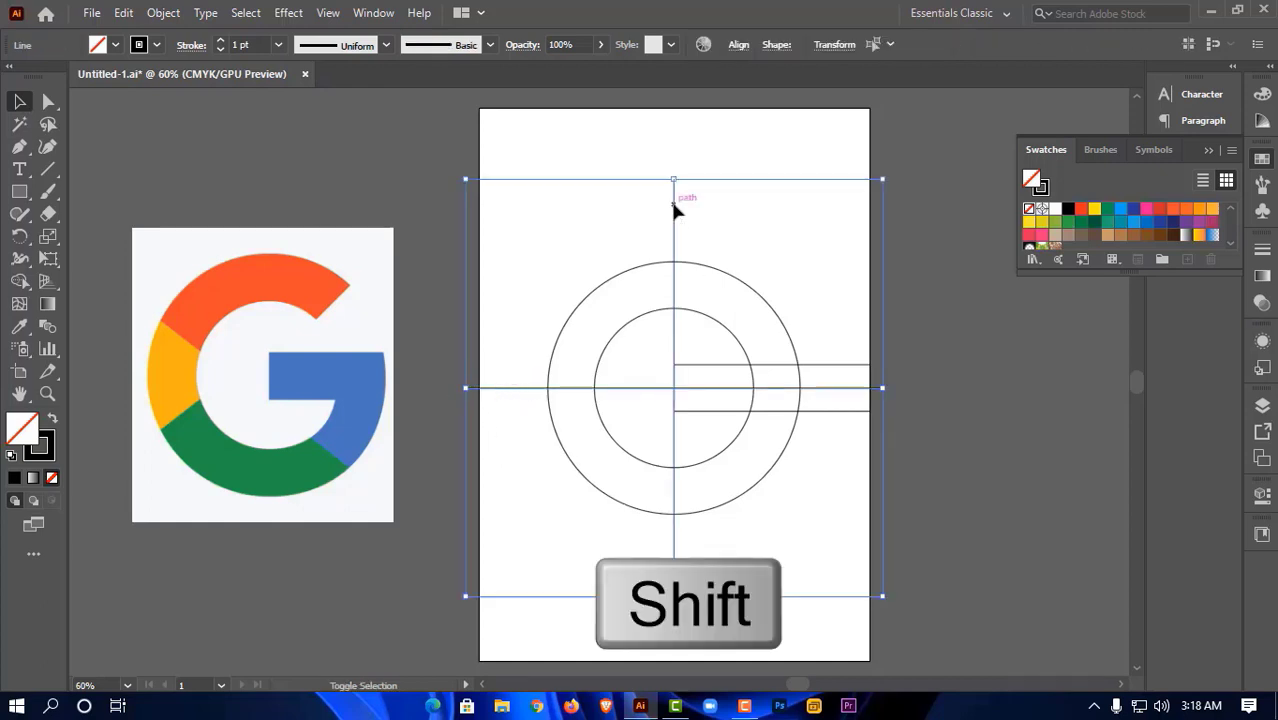
drag(888, 172, 686, 140)
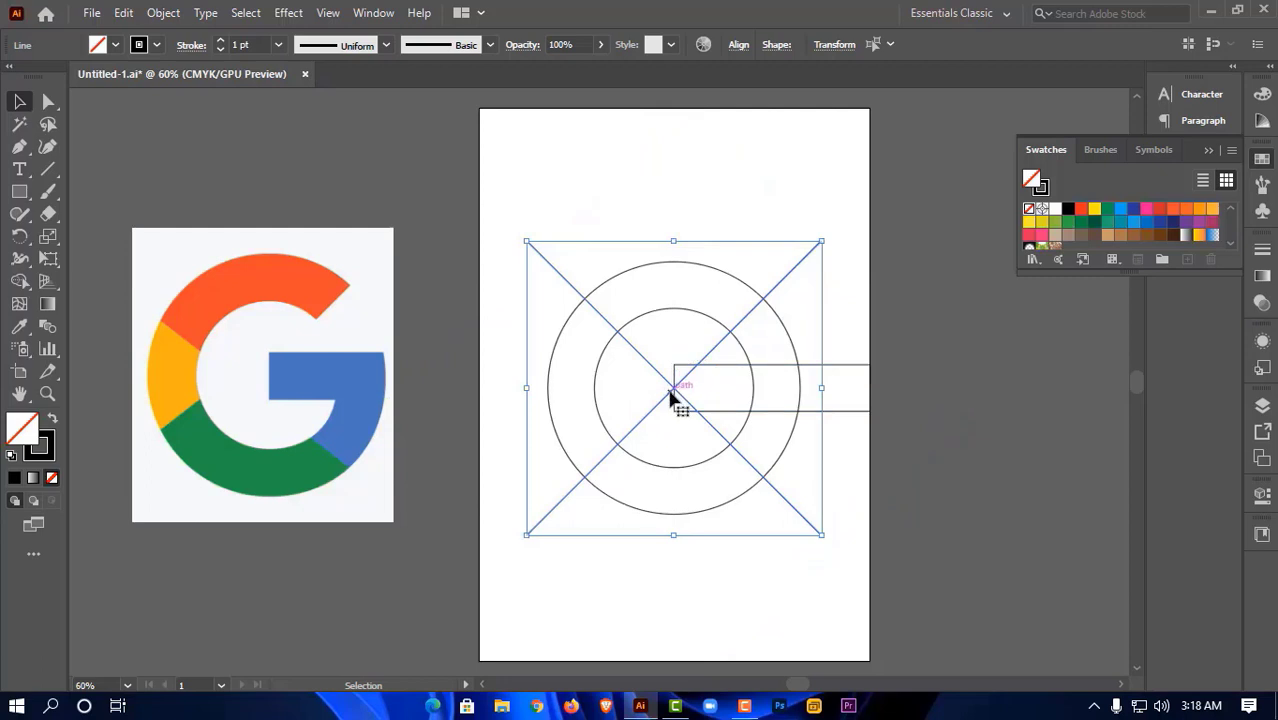
Shift the crossed diagonal lines horizontally so their intersection sits slightly left of the circles' centre
drag(674, 387, 648, 393)
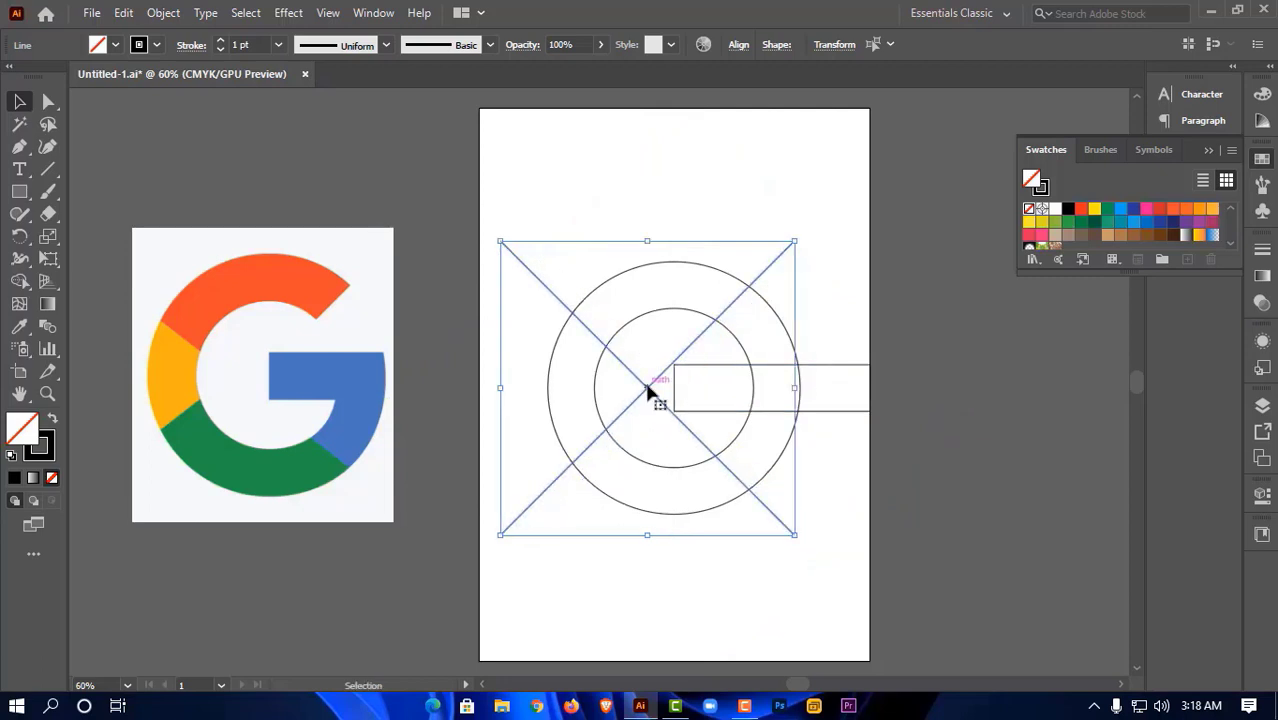
key(Left)
key(Left)
key(Left)
key(Left)
key(Left)
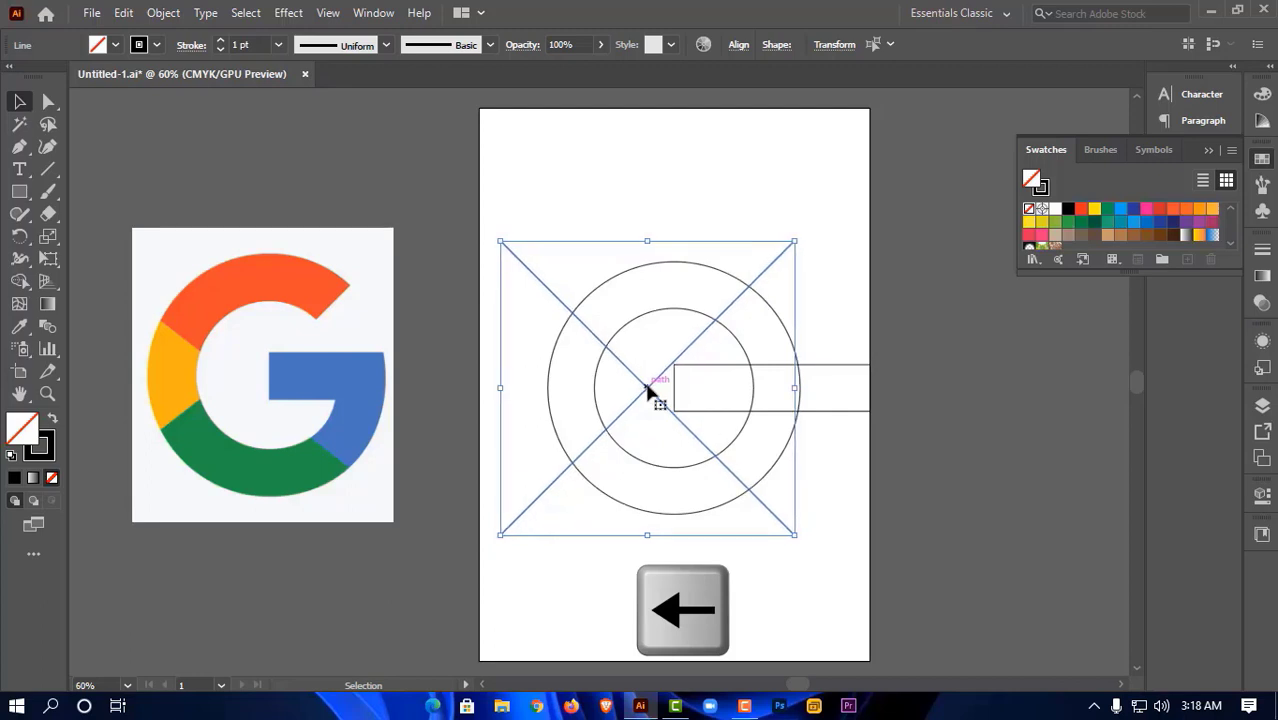
click(857, 450)
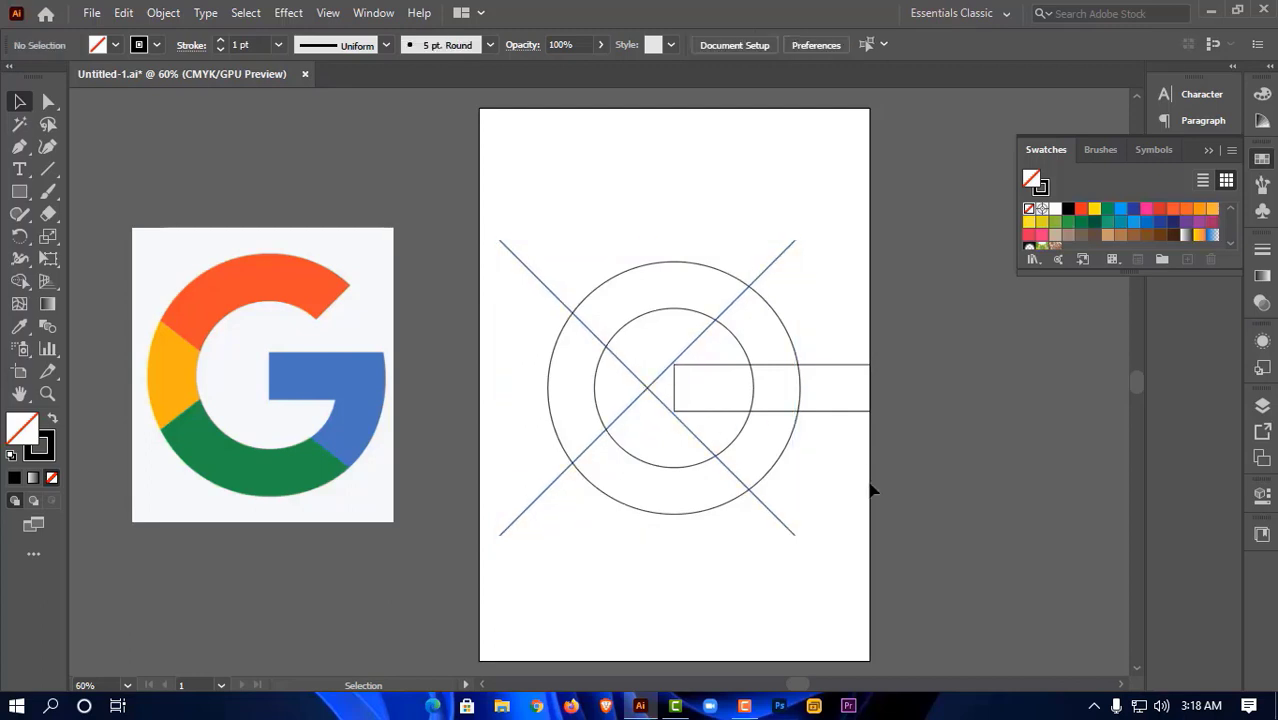
Use Shape Builder with a red fill on all shapes to form the top, left and bottom arcs and merge the lower-right arc with the bar
mouse_move(512, 216)
mouse_down()
mouse_move(822, 545)
mouse_move(824, 566)
mouse_up()
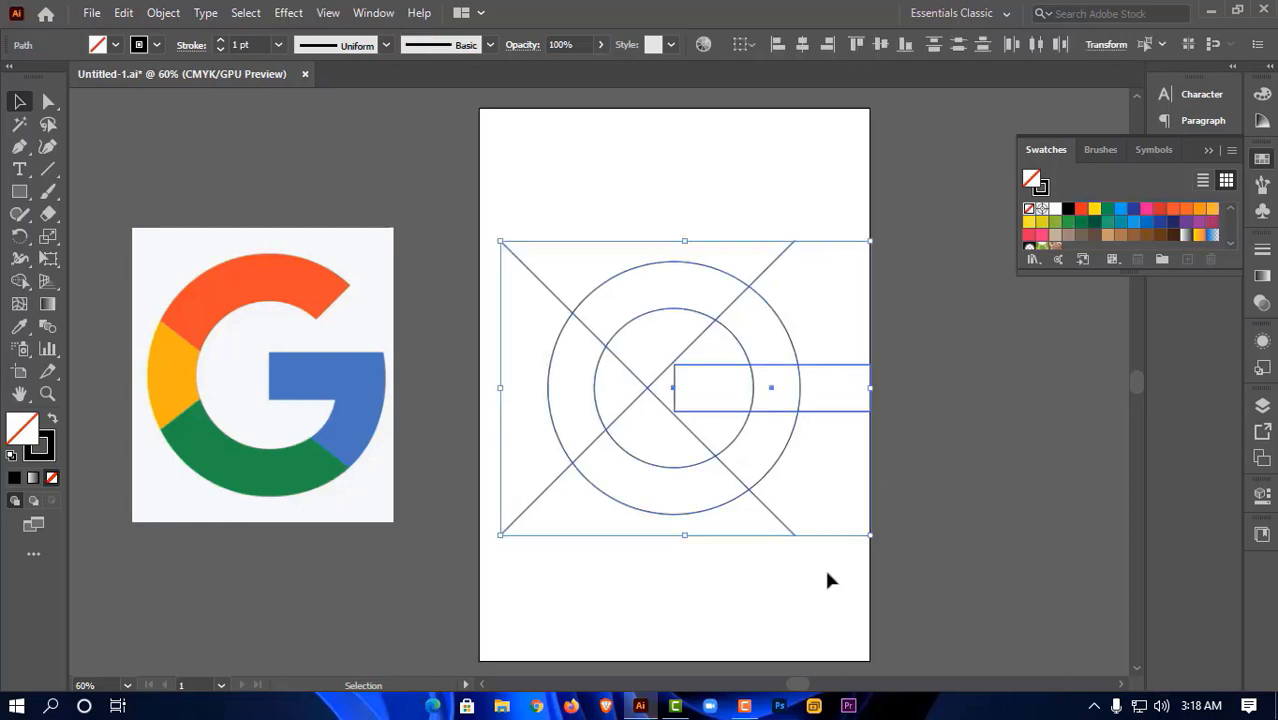
click(18, 286)
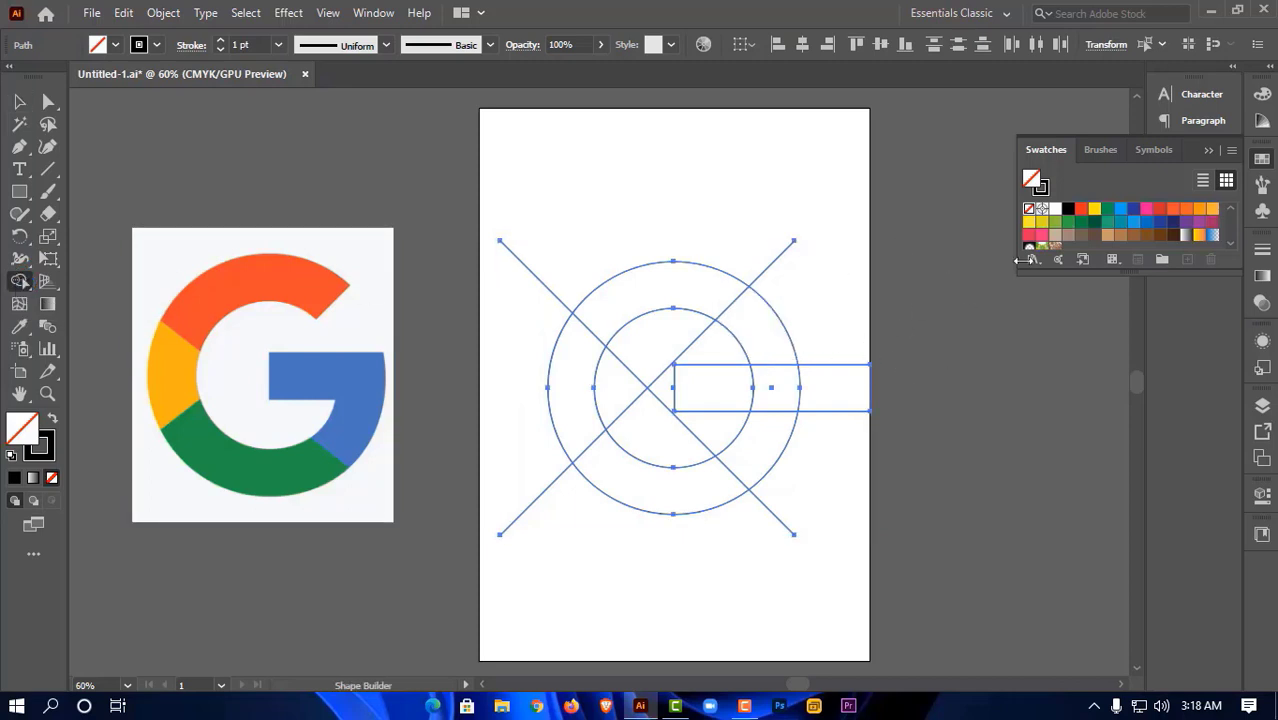
click(1081, 209)
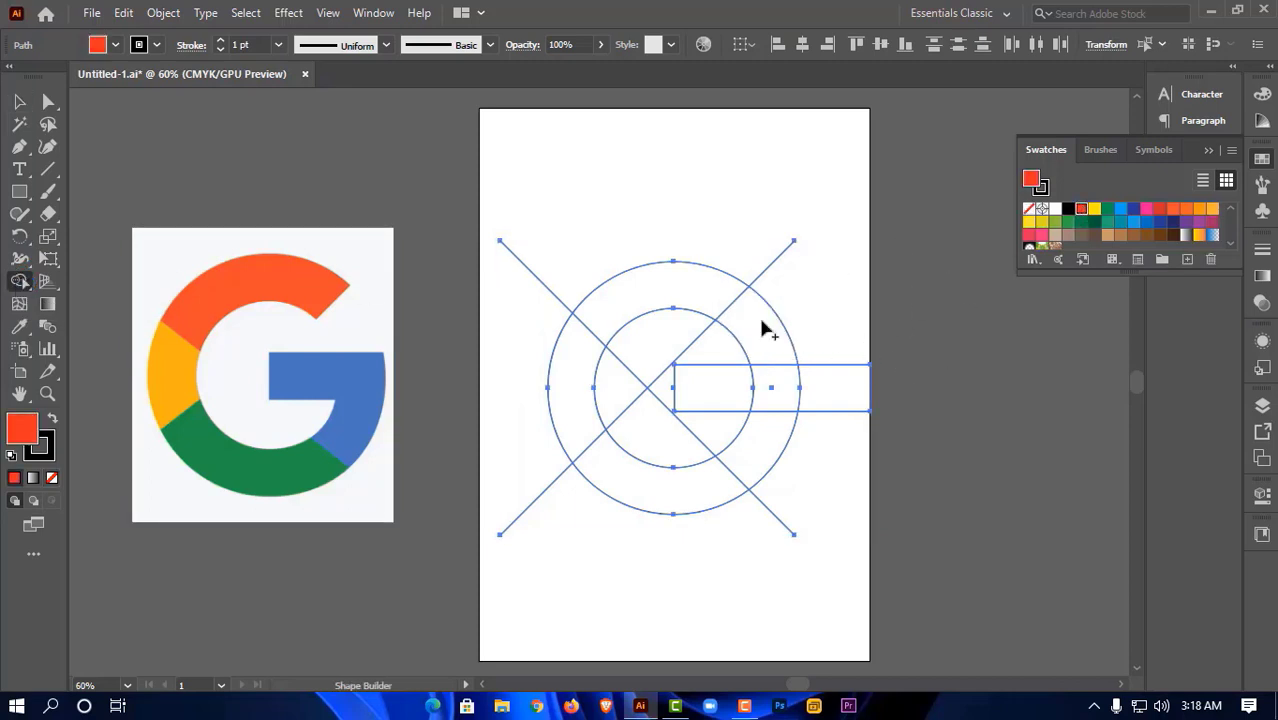
click(700, 294)
click(558, 390)
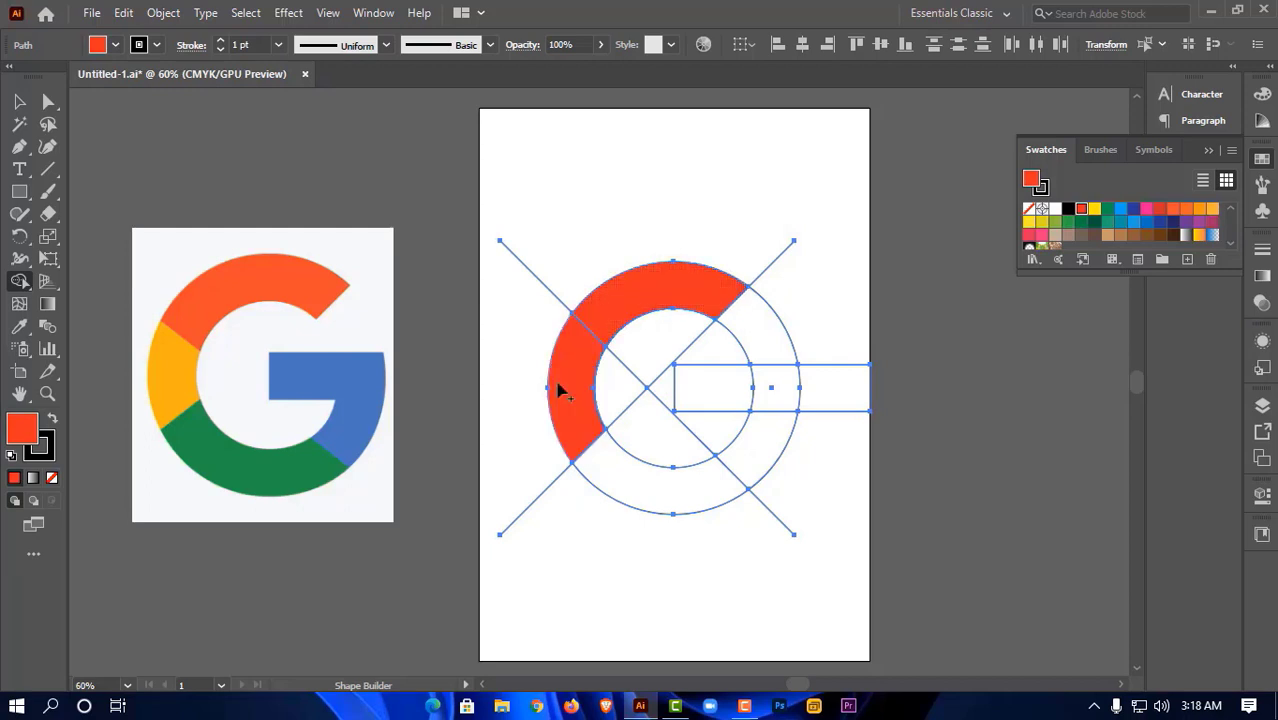
click(664, 495)
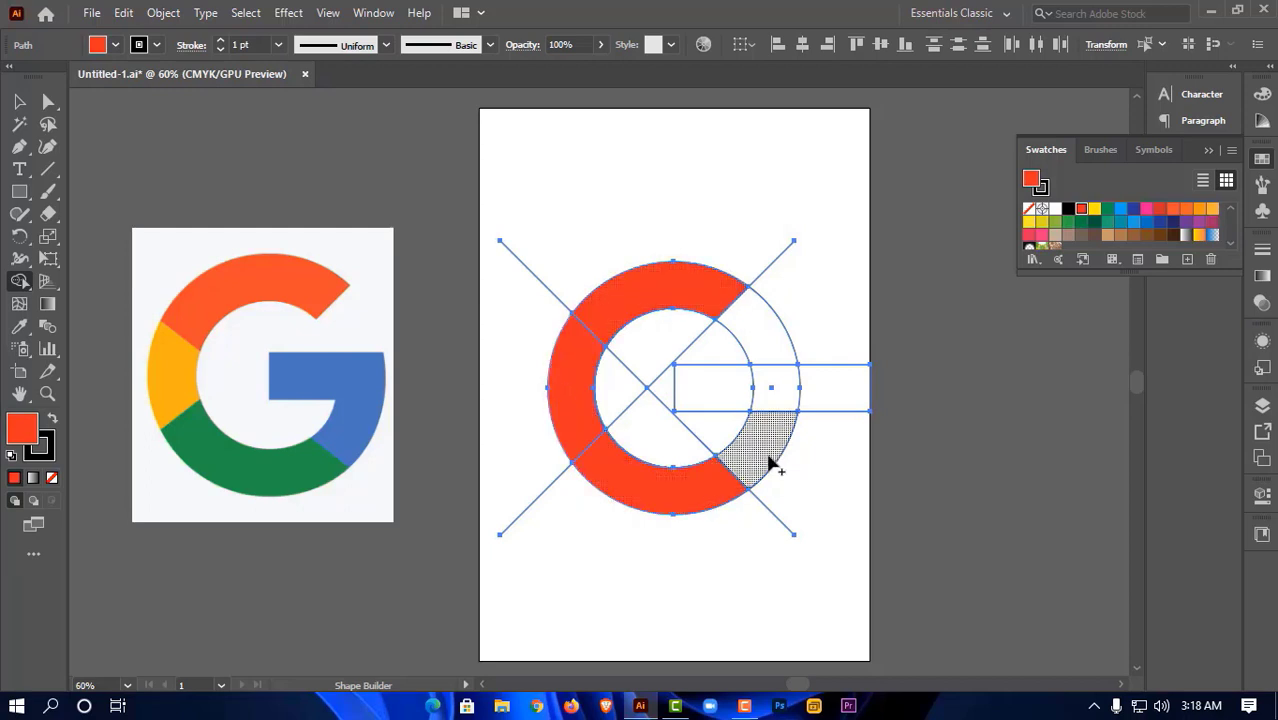
mouse_move(762, 458)
mouse_down()
mouse_move(783, 397)
mouse_move(706, 396)
mouse_up()
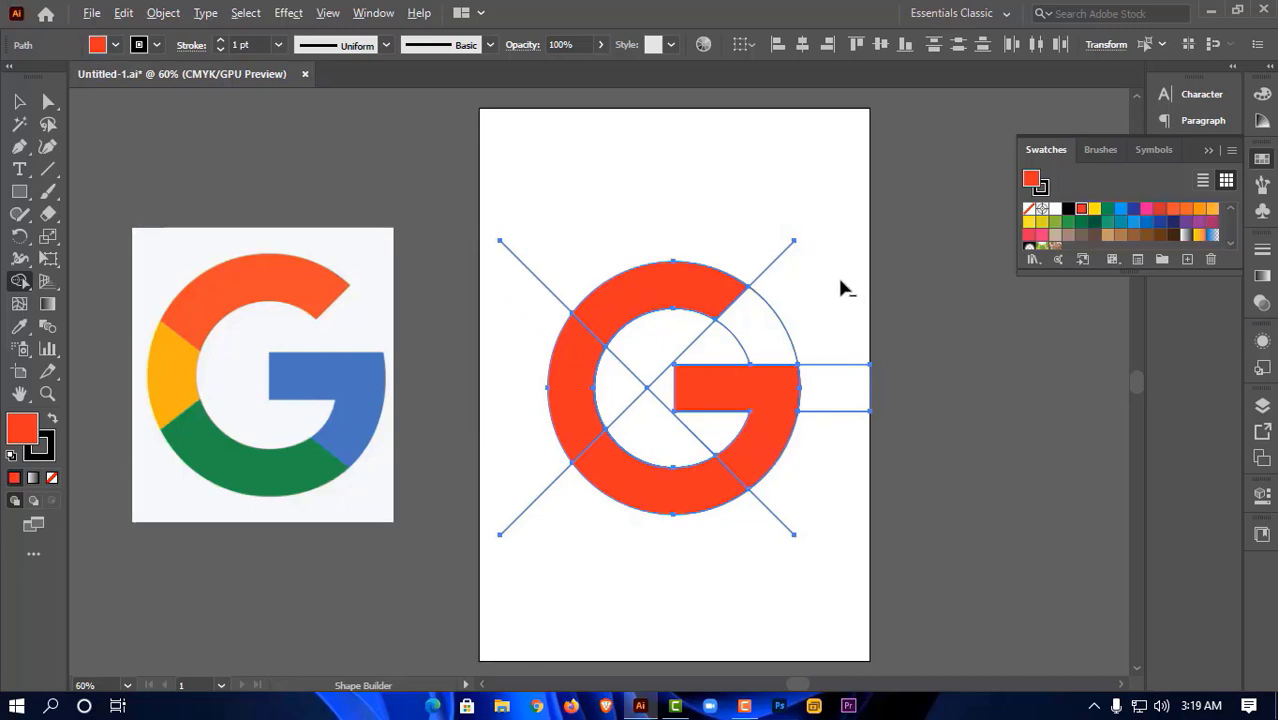
Remove the leftover circle sections, rectangle end and diagonal line segments outside the red G with Shape Builder
key(alt)
mouse_move(842, 284)
mouse_down()
mouse_move(652, 357)
mouse_move(650, 435)
mouse_up()
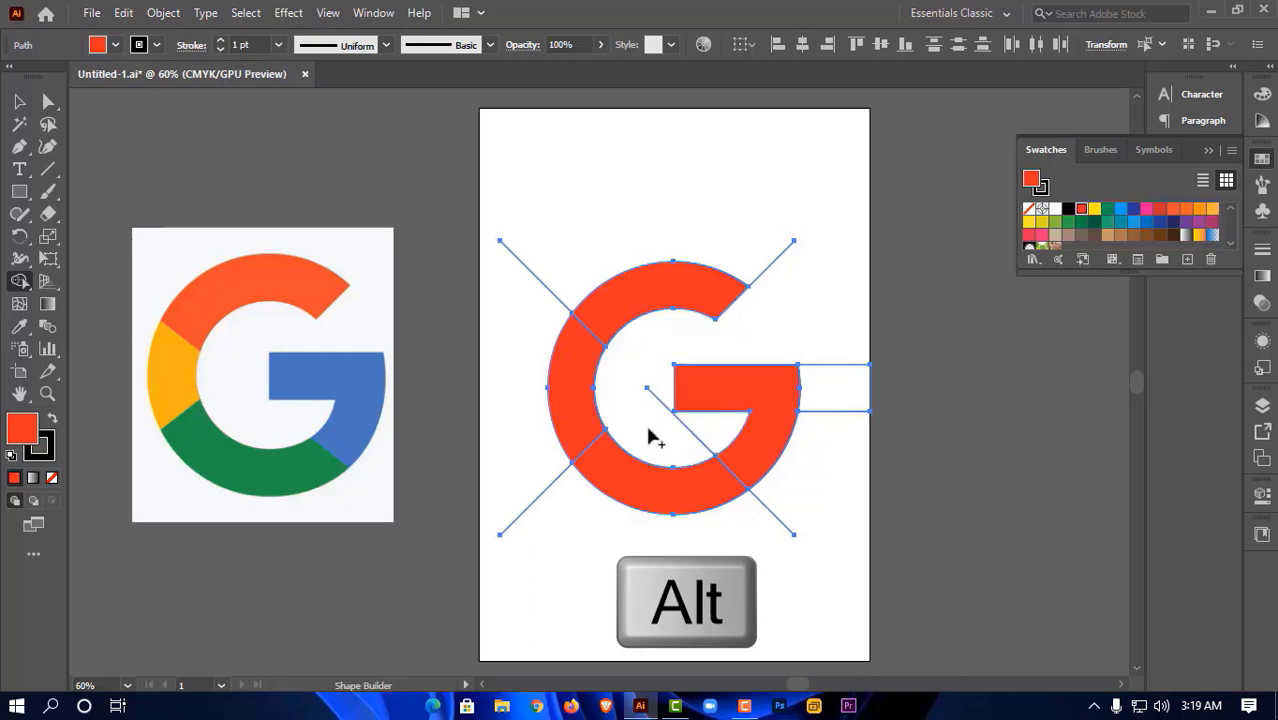
alt+click(847, 388)
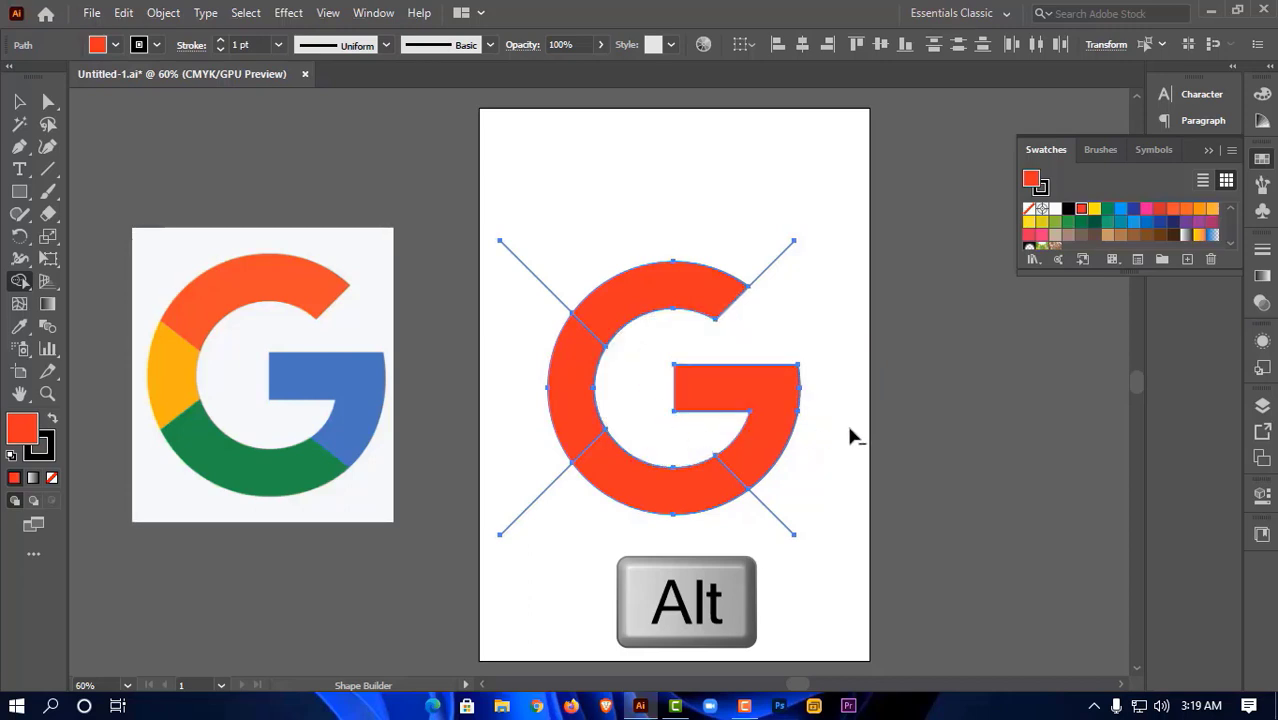
alt+click(775, 516)
alt+click(502, 531)
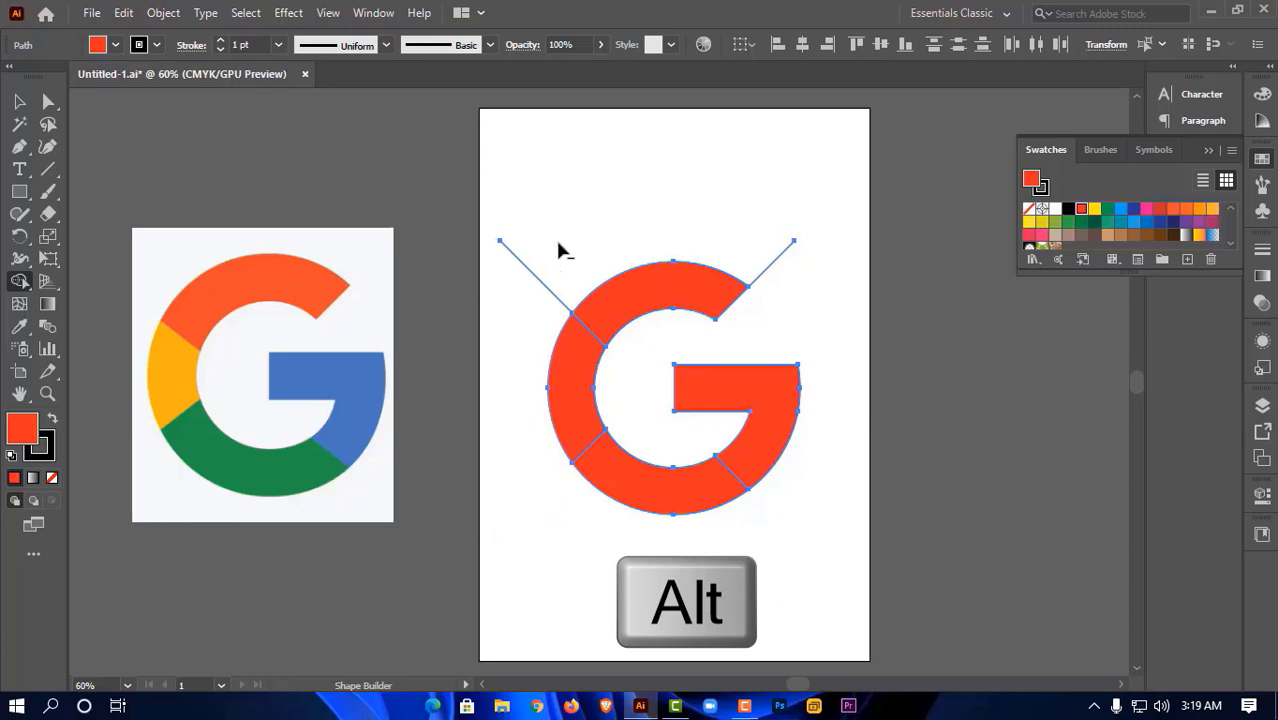
alt+click(542, 284)
drag(810, 308, 810, 308)
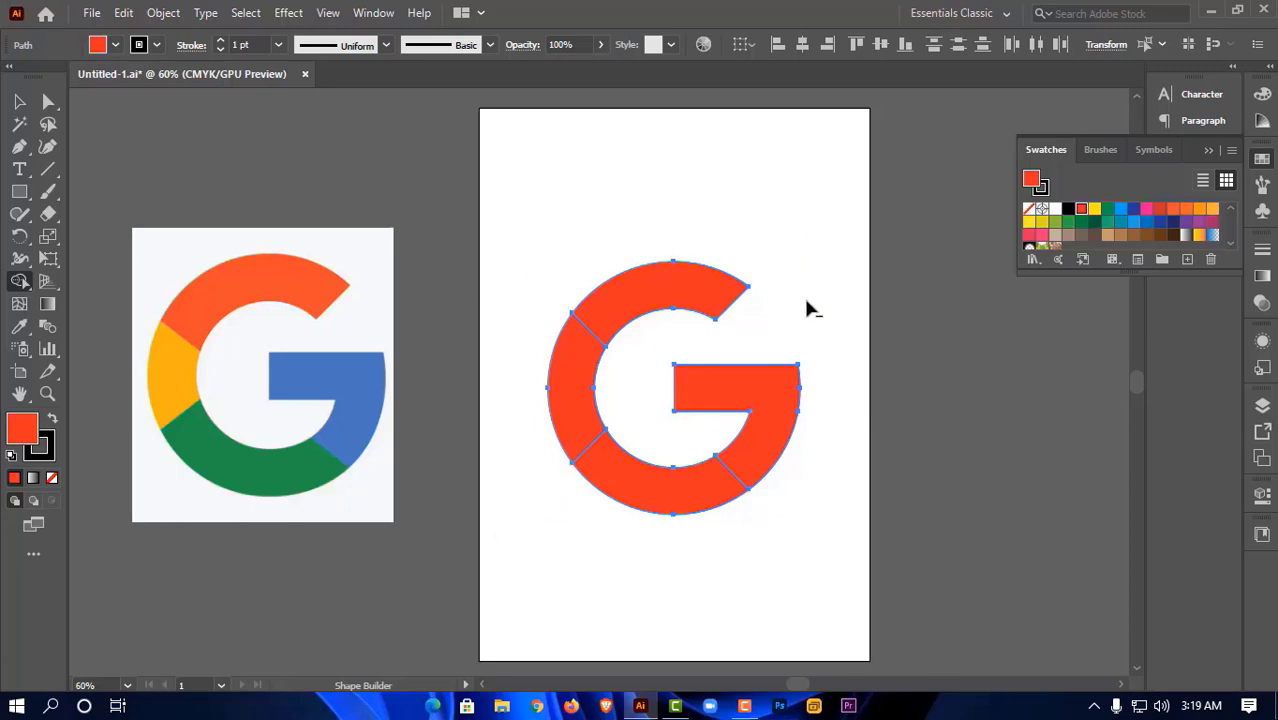
click(20, 102)
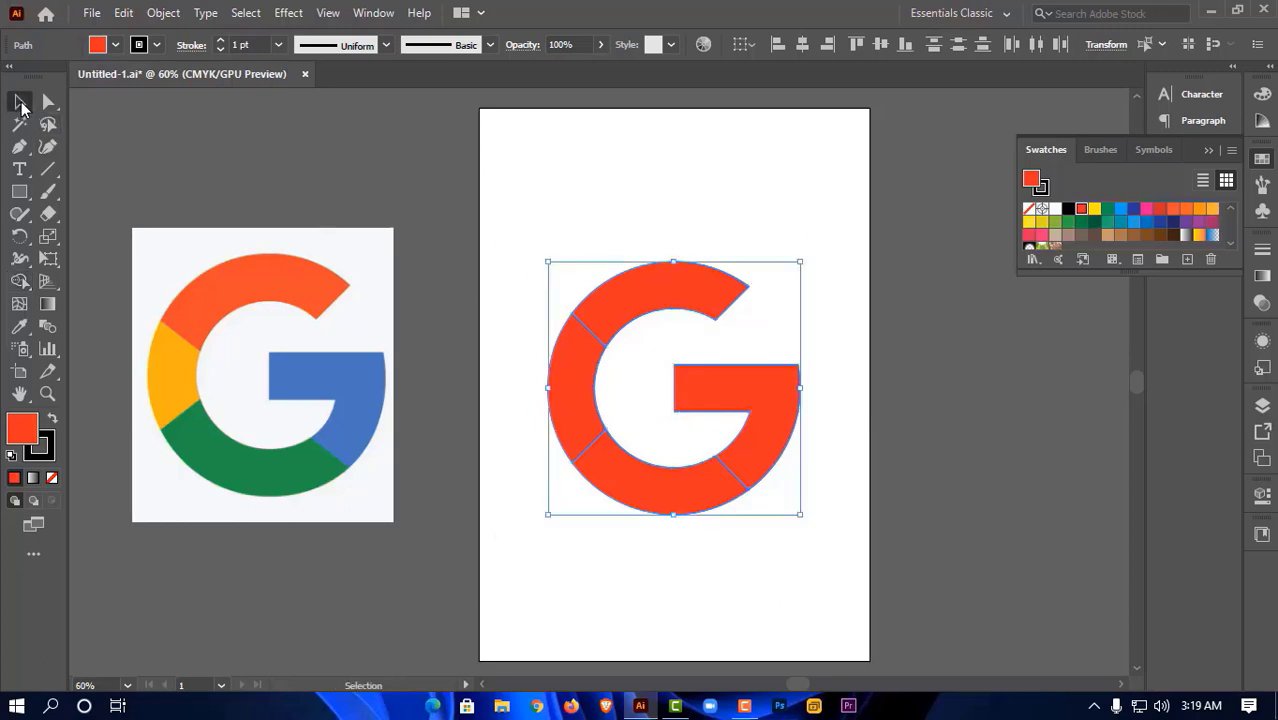
click(697, 161)
Colour the G's top arc with the orange-red sampled from the reference logo's top arc
click(659, 284)
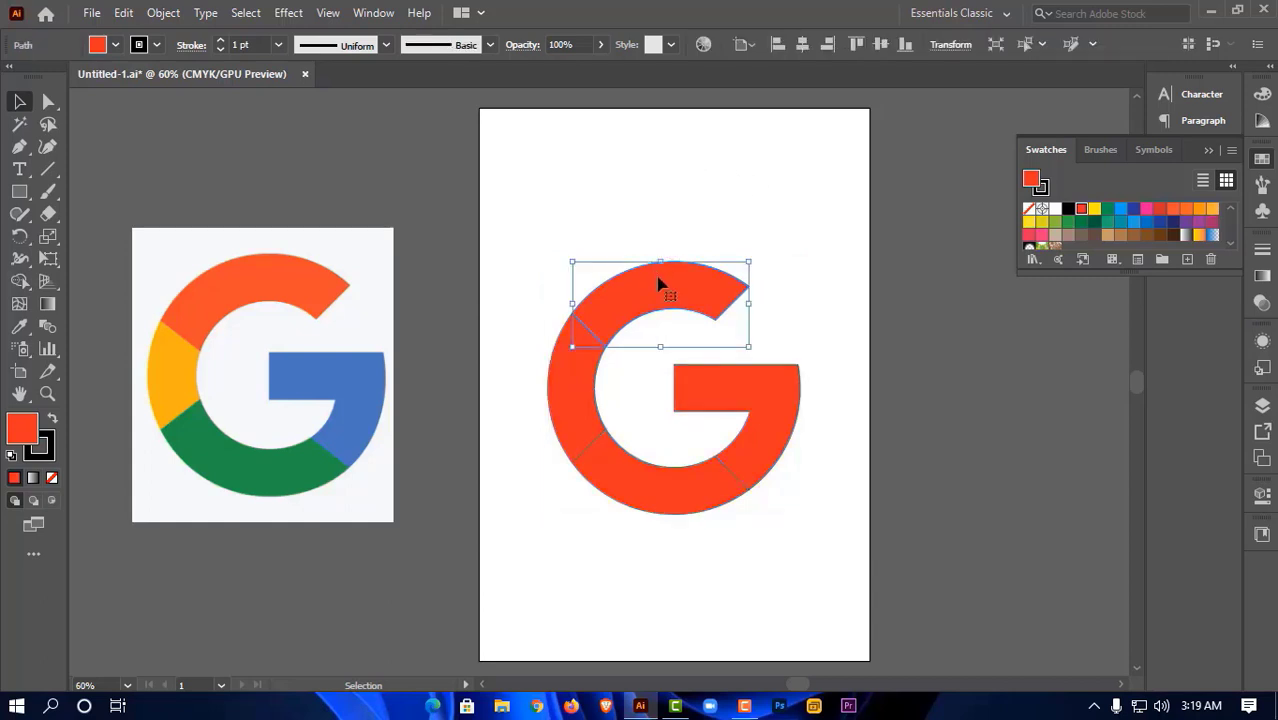
click(19, 326)
click(220, 279)
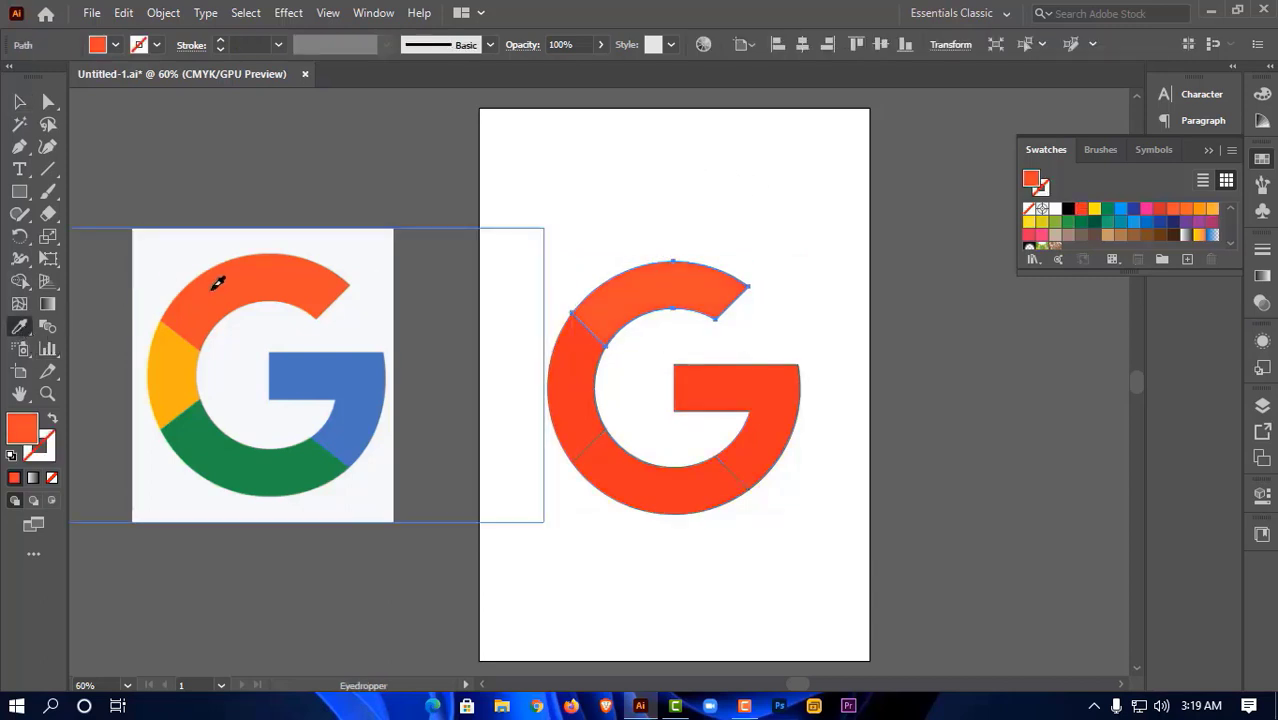
click(20, 102)
click(605, 220)
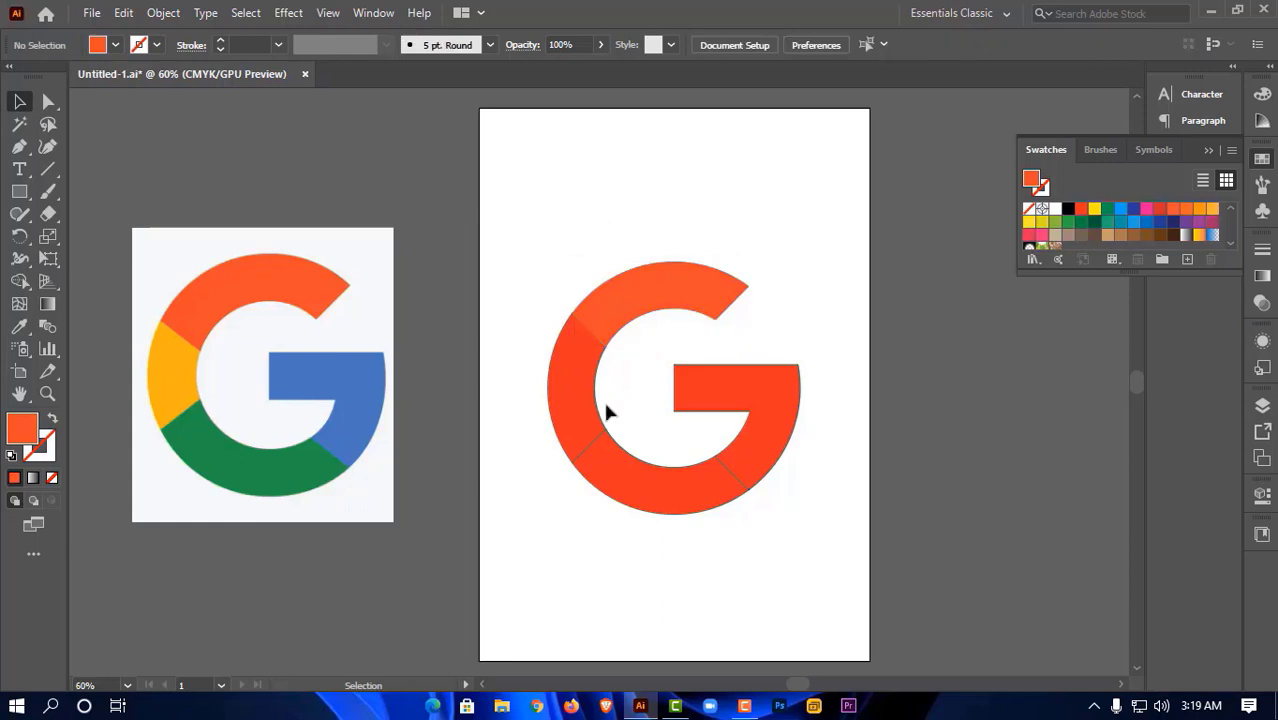
Colour the G's left arc with the yellow sampled from the reference logo
click(575, 425)
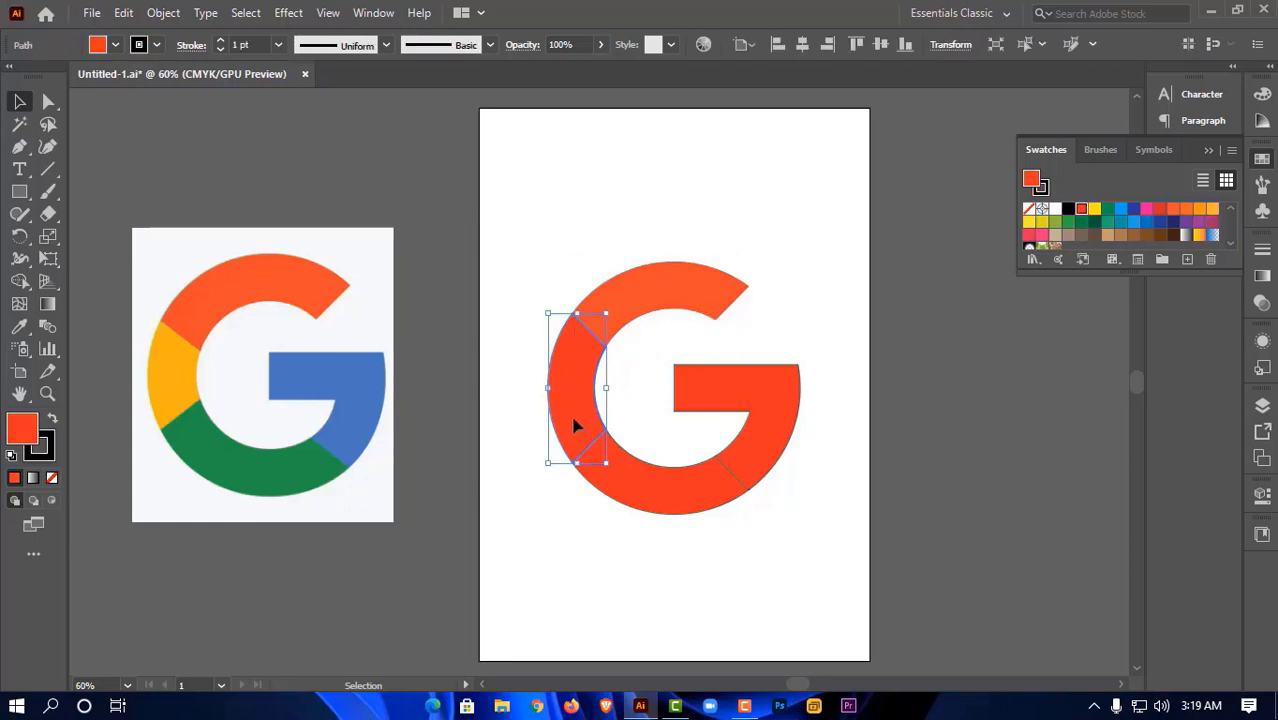
click(19, 326)
click(182, 354)
click(20, 102)
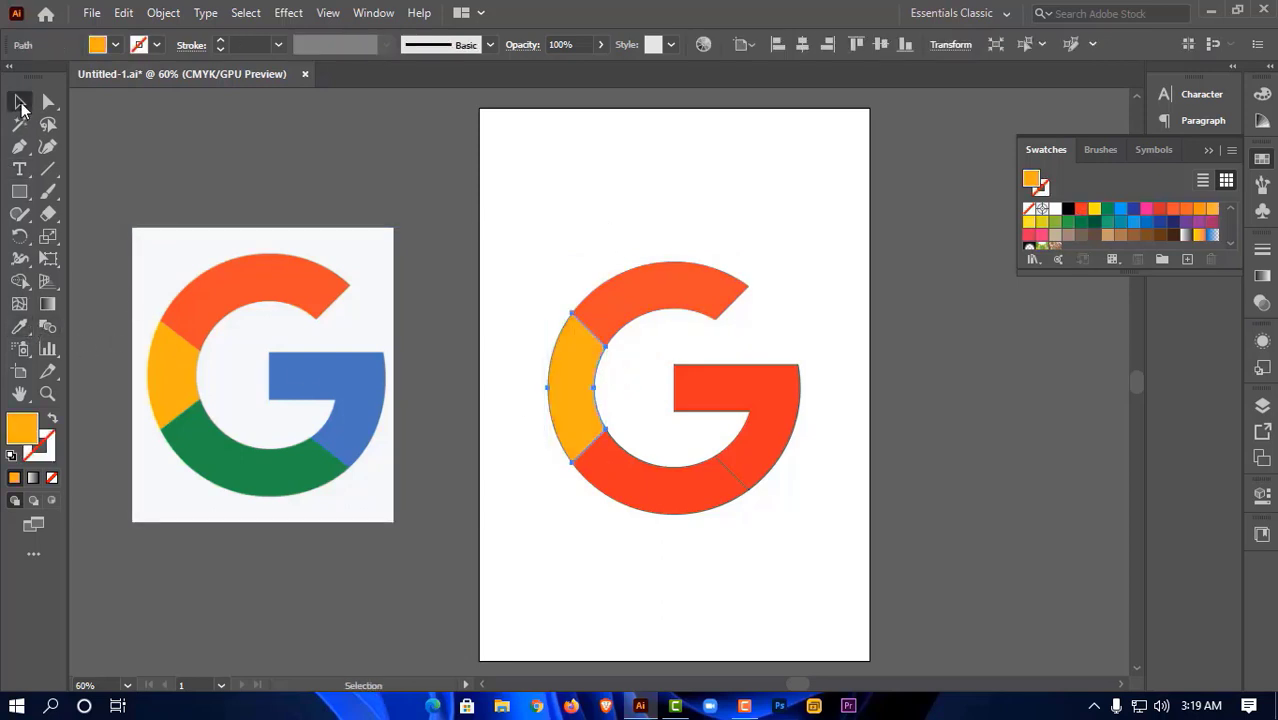
click(616, 193)
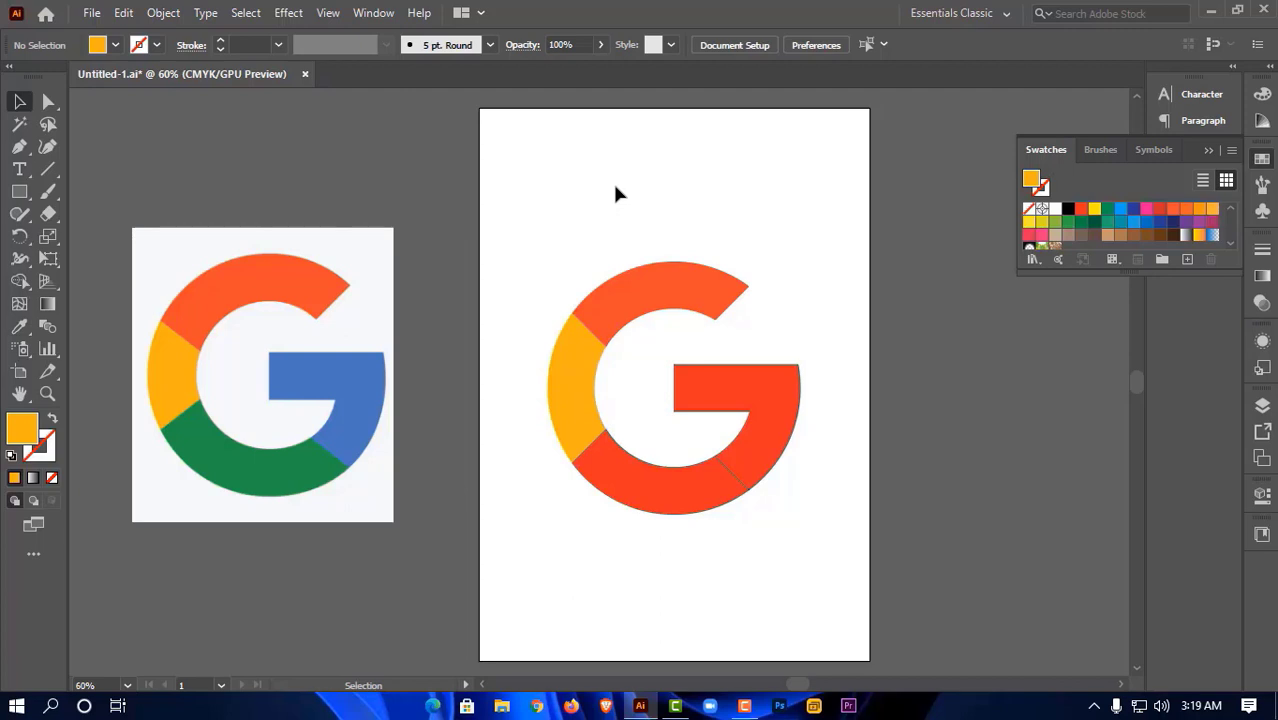
Colour the G's bottom arc with the green sampled from the reference logo
click(650, 513)
click(19, 326)
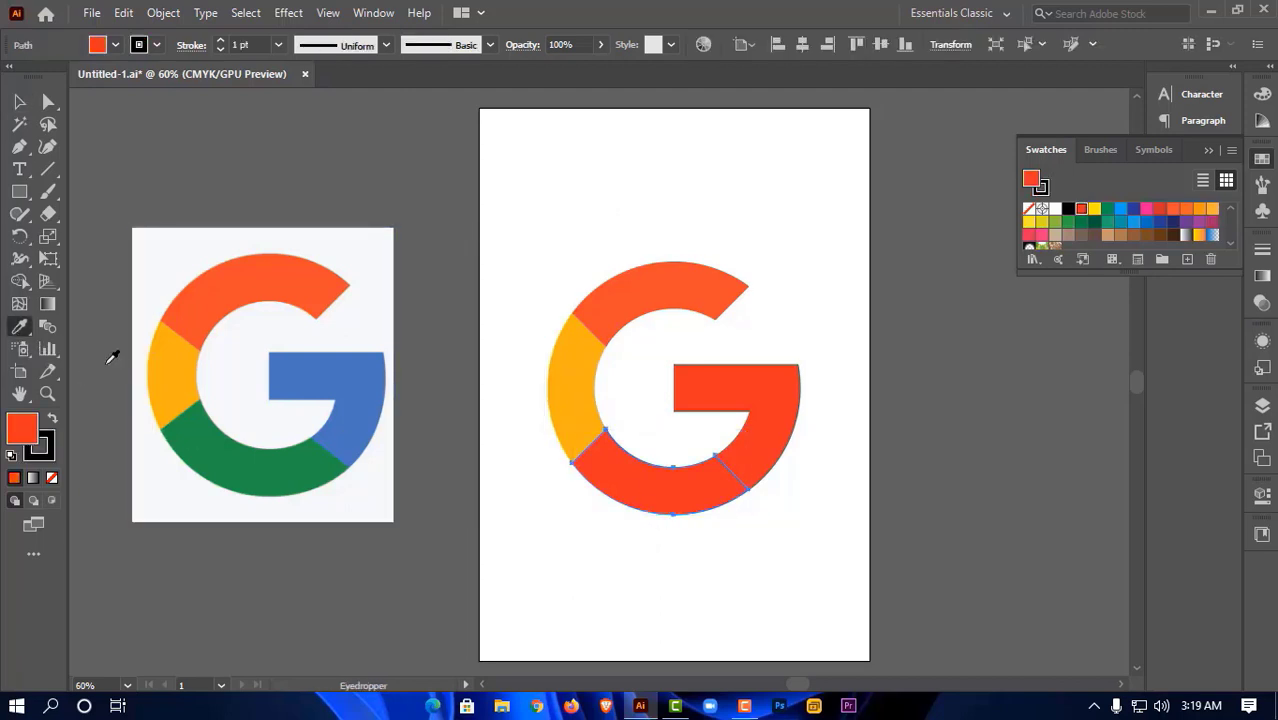
click(245, 451)
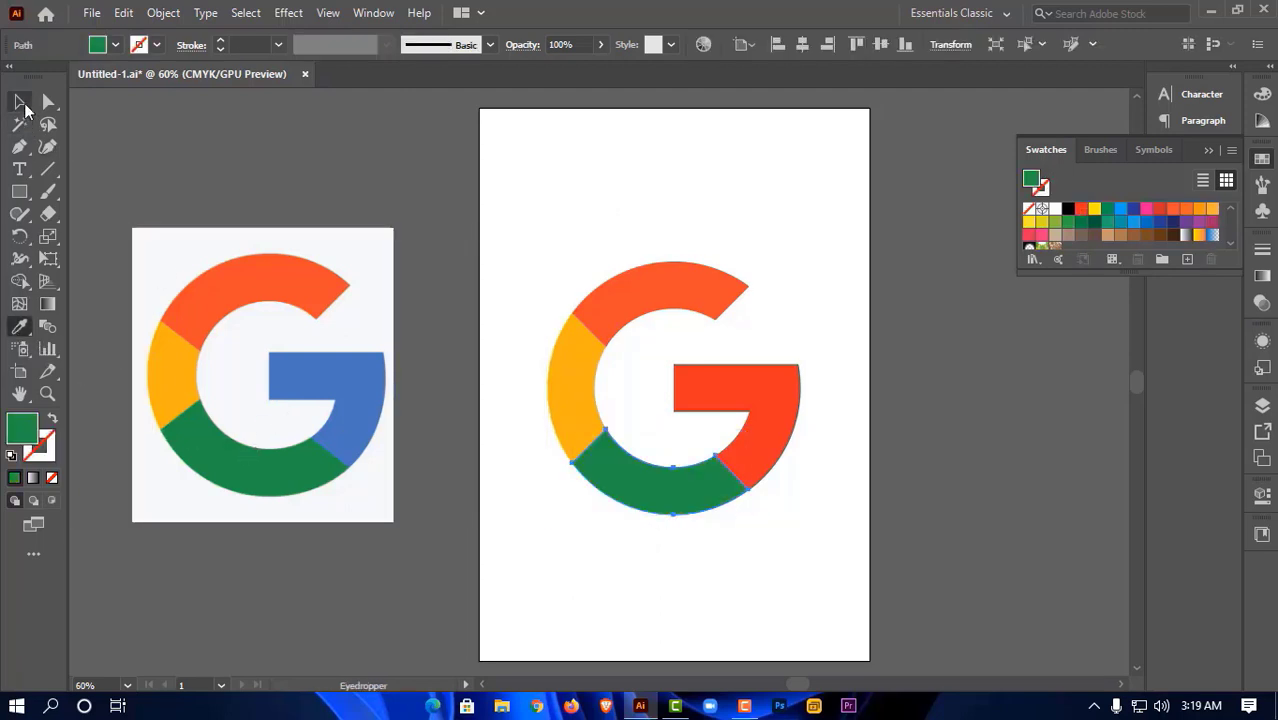
click(20, 102)
click(593, 185)
Colour the G's bar and lower-right arc with the blue sampled from the reference logo
click(782, 412)
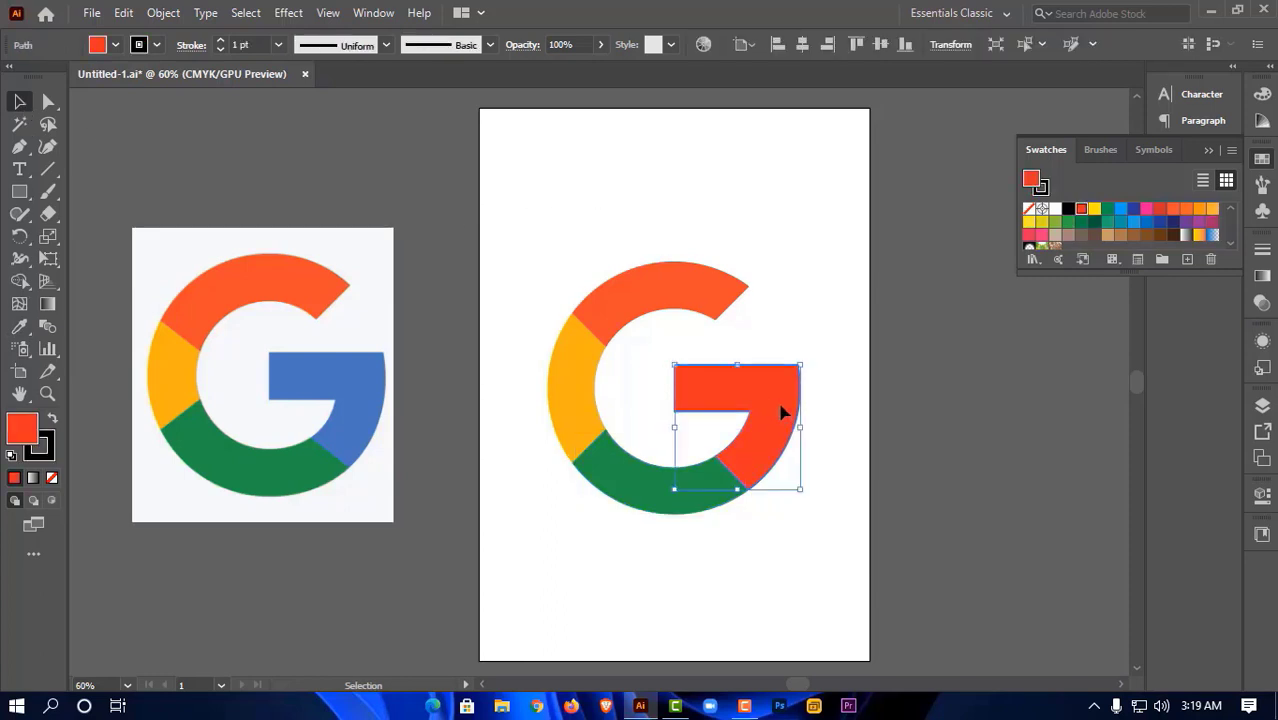
click(19, 326)
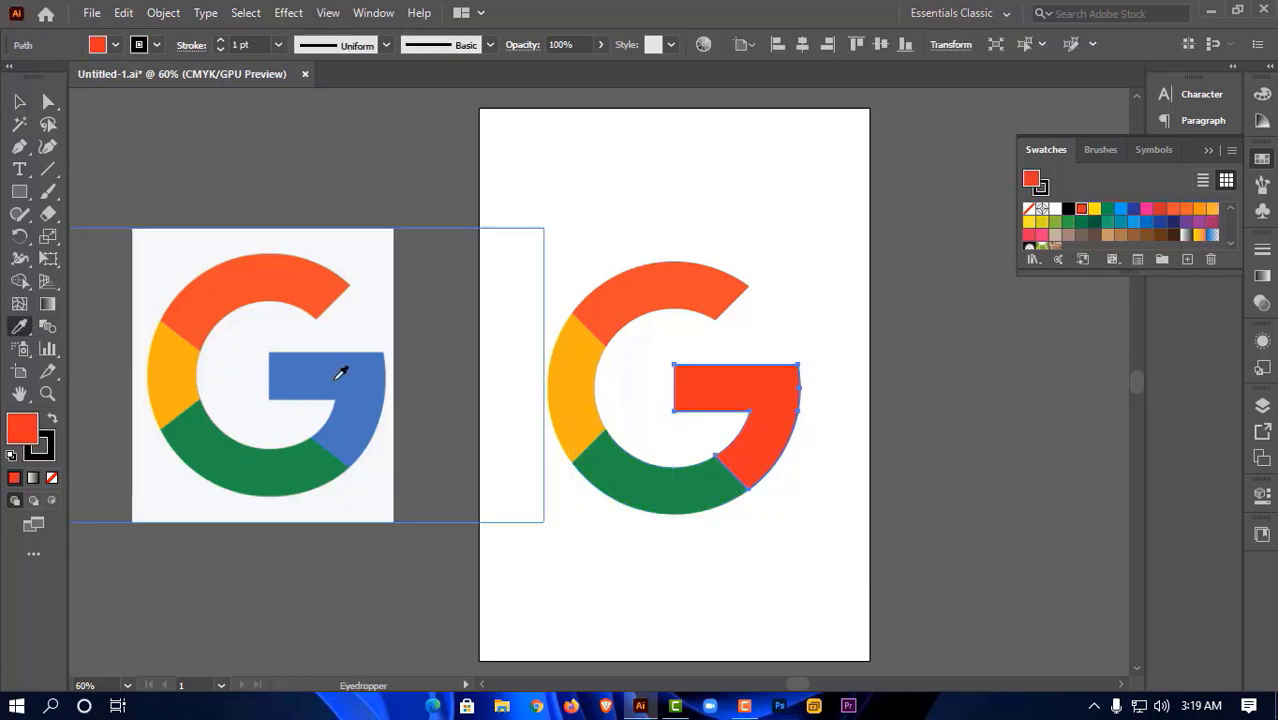
click(340, 373)
click(20, 102)
click(632, 187)
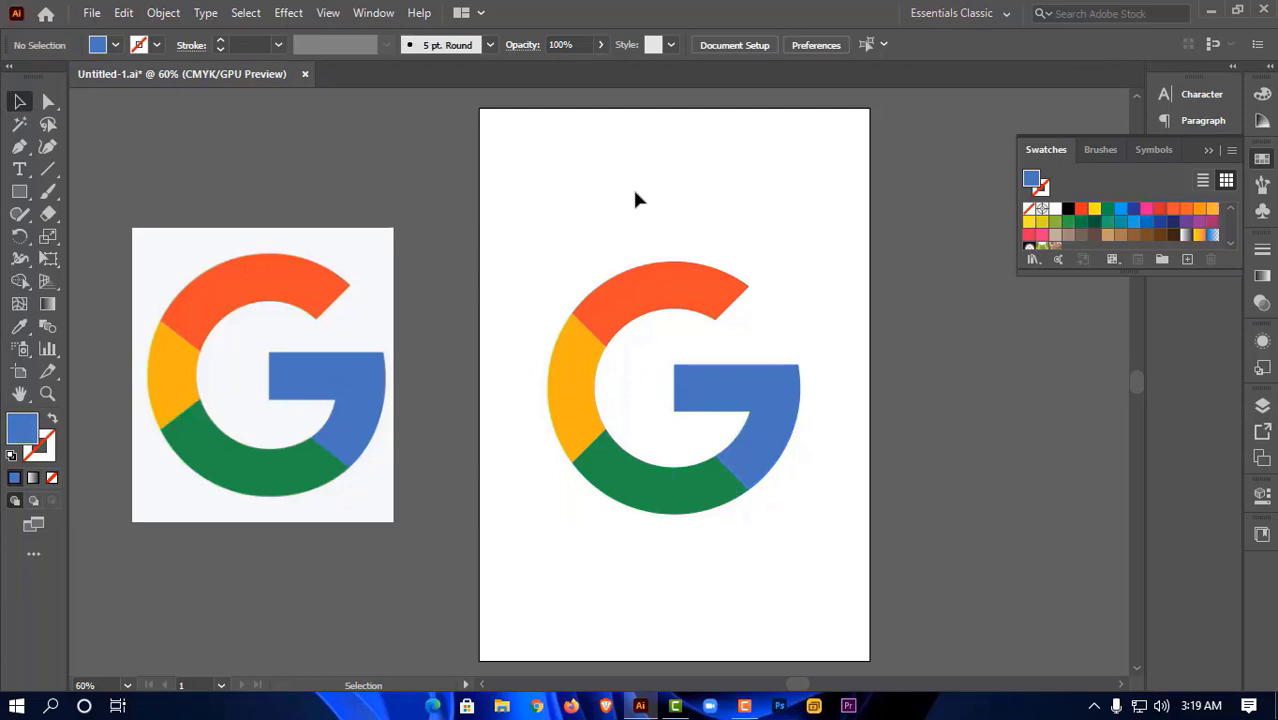
Group the four coloured pieces of the G logo into one object and deselect it
drag(542, 204, 833, 530)
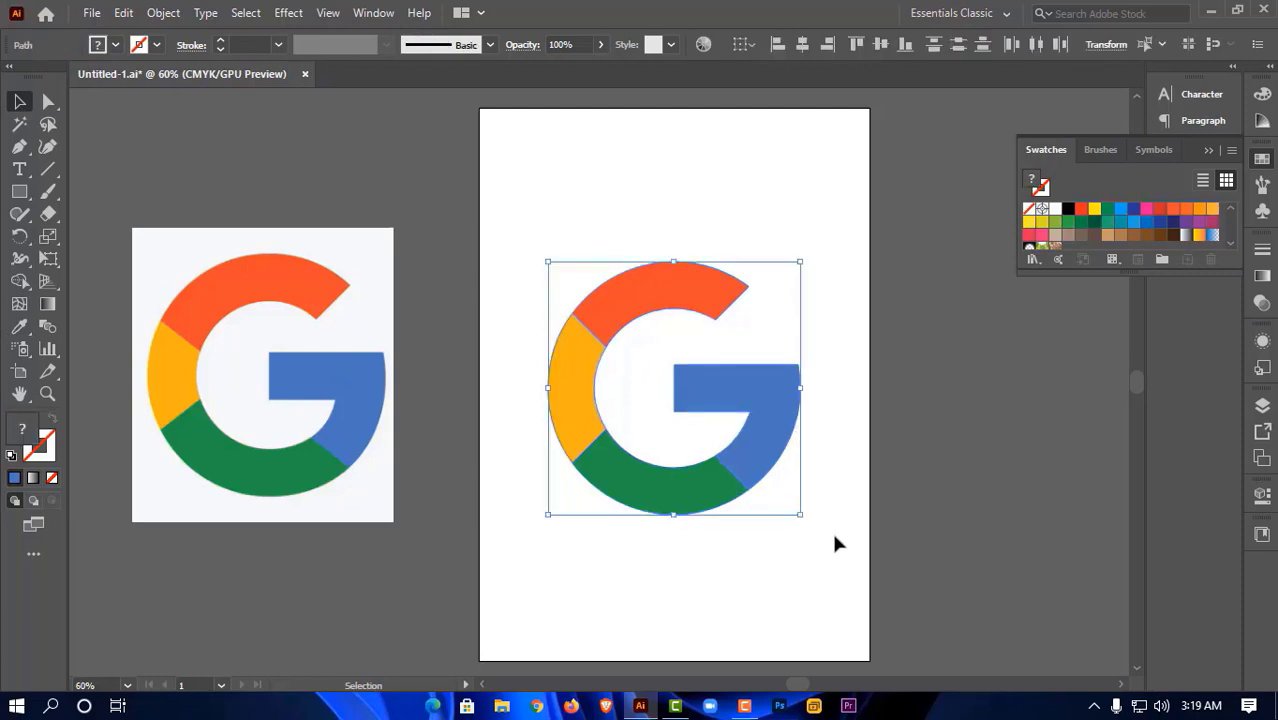
right_click(728, 304)
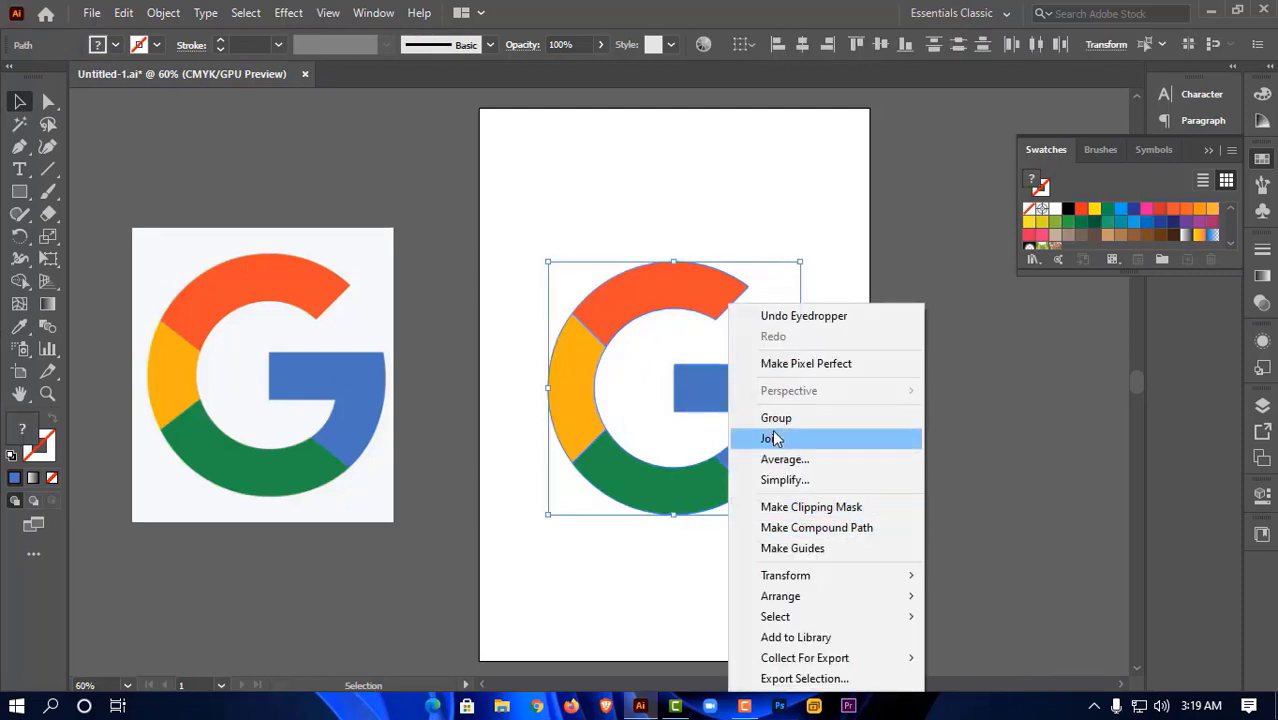
click(775, 418)
click(832, 401)
mouse_move(766, 400)
mouse_down()
mouse_move(767, 378)
mouse_move(767, 400)
mouse_up()
click(866, 364)
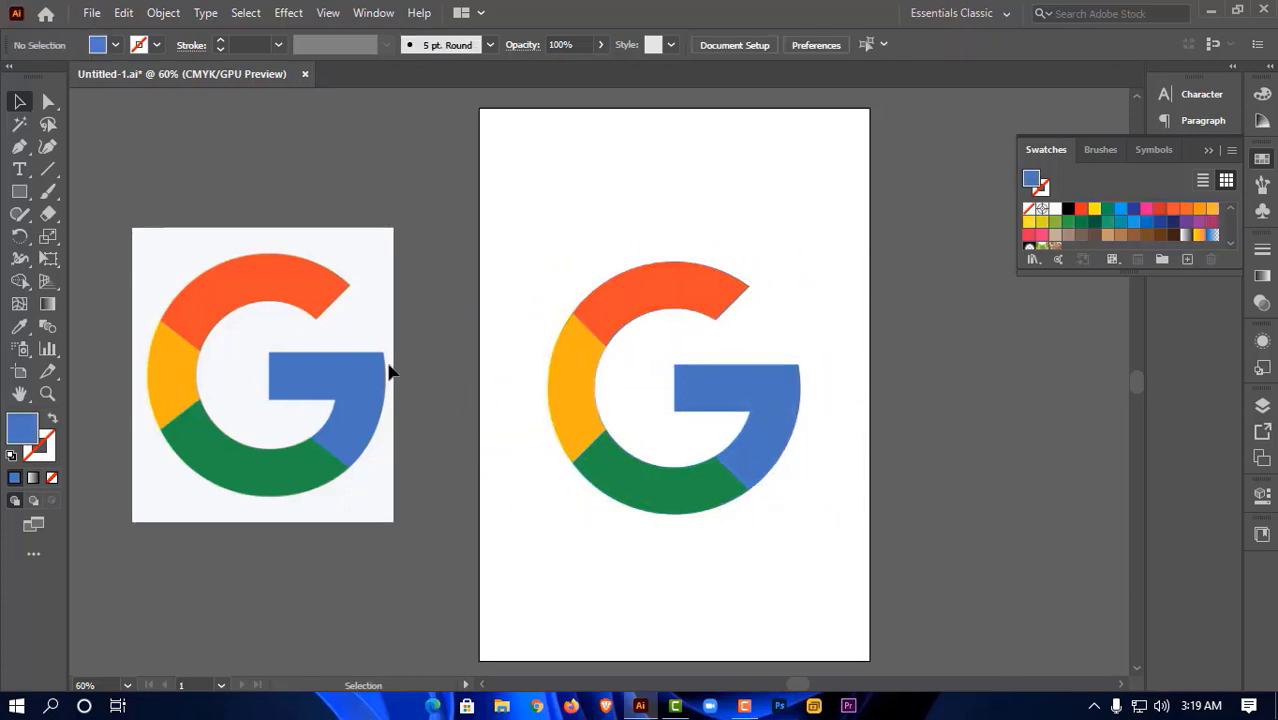
Add the text "OK" on the artboard below the finished G logo
click(19, 169)
click(645, 590)
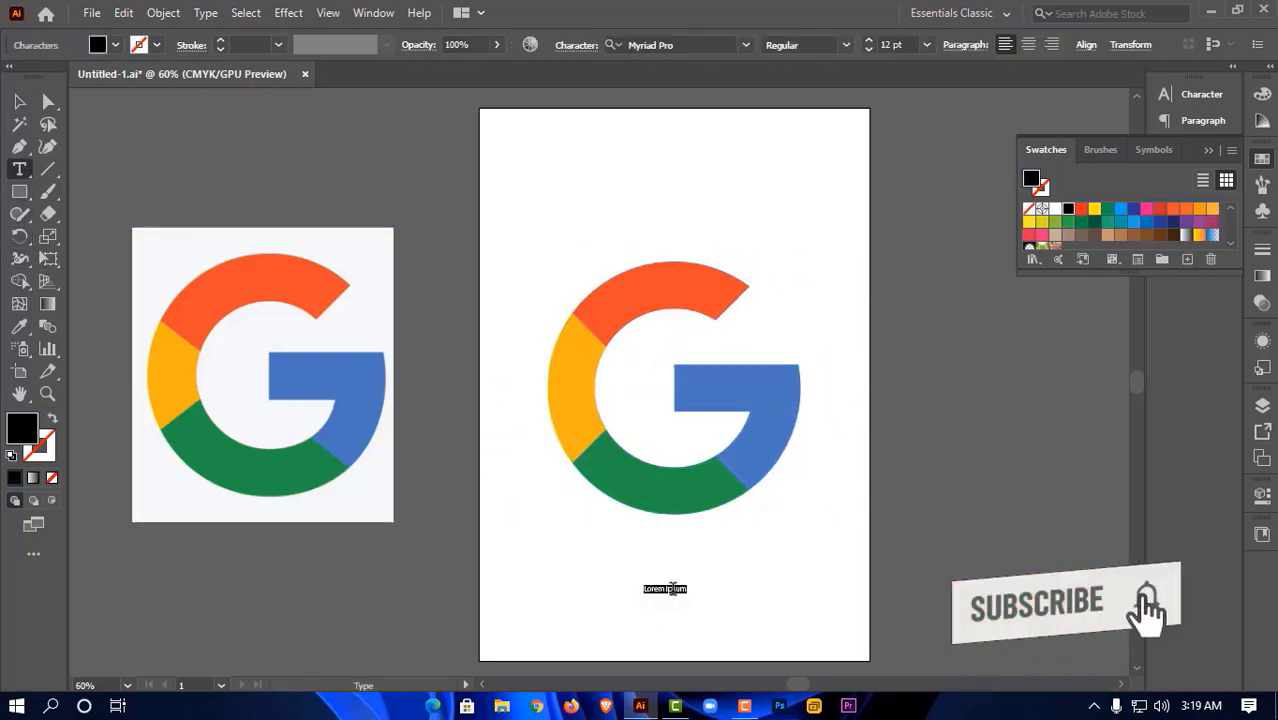
text(Go)
key(Escape)
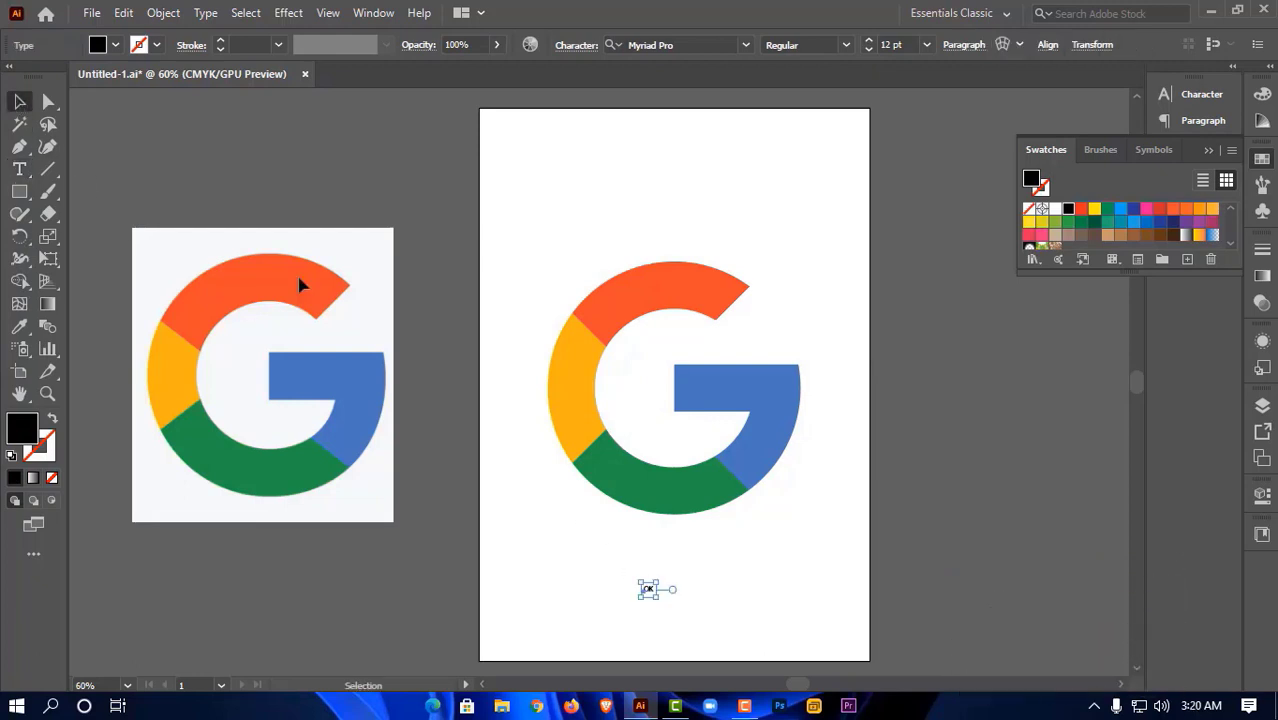
click(673, 594)
click(648, 589)
mouse_move(668, 578)
mouse_down()
mouse_move(905, 521)
mouse_move(685, 572)
mouse_up()
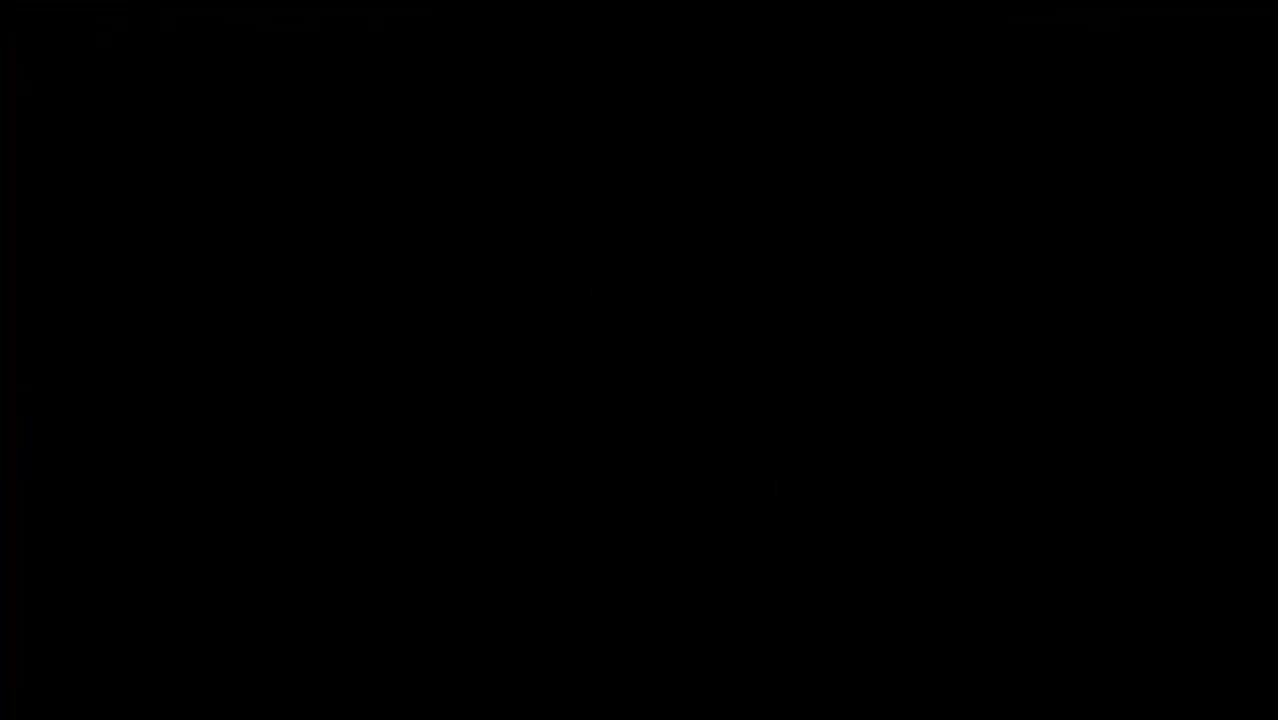